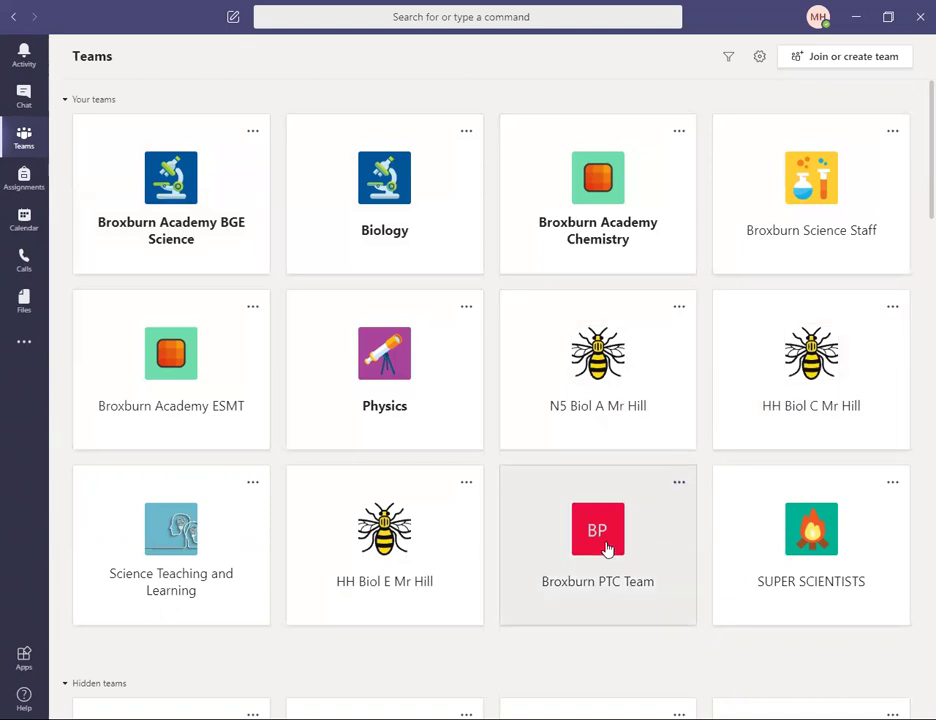
- Open the SUPER SCIENTISTS team and set the General channel's notifications for all new posts to Banner and feed
{"action": "left_click", "coordinate": [795, 565]}
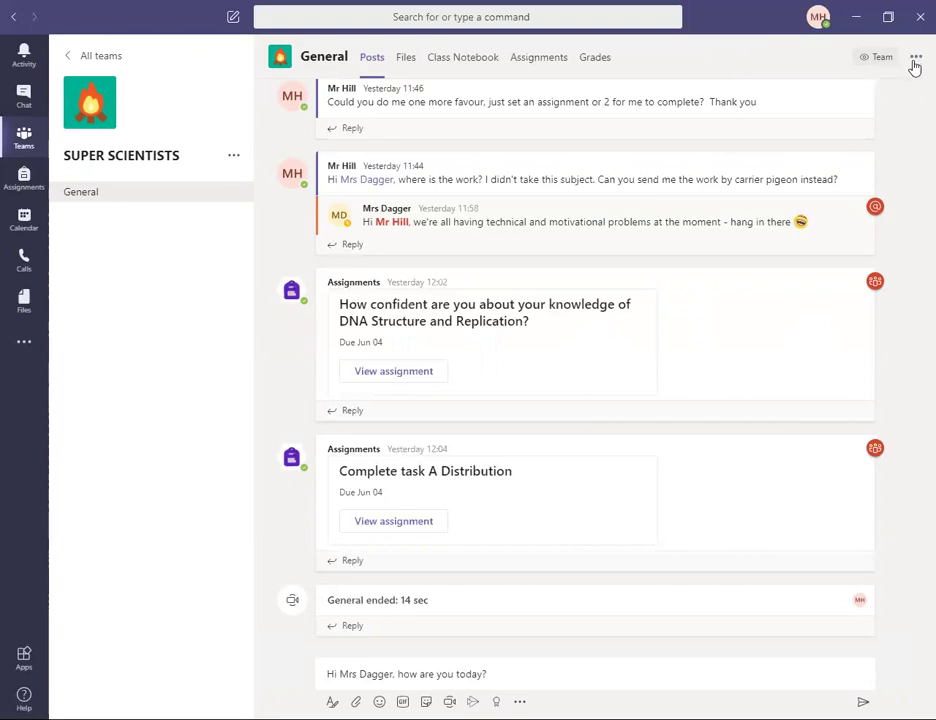
{"action": "left_click", "coordinate": [915, 62]}
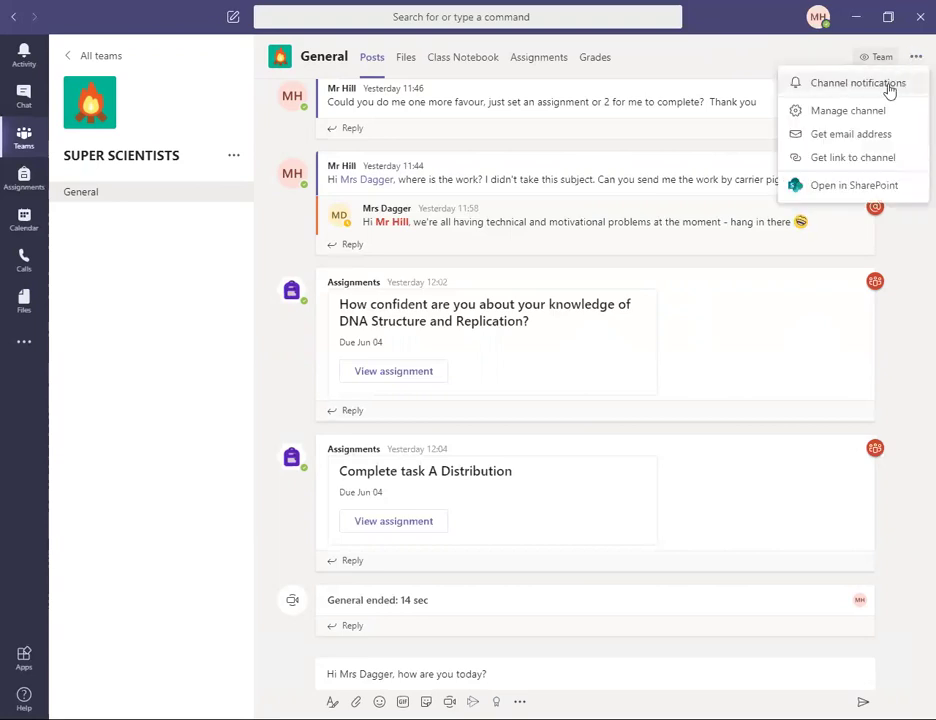
{"action": "left_click", "coordinate": [888, 87]}
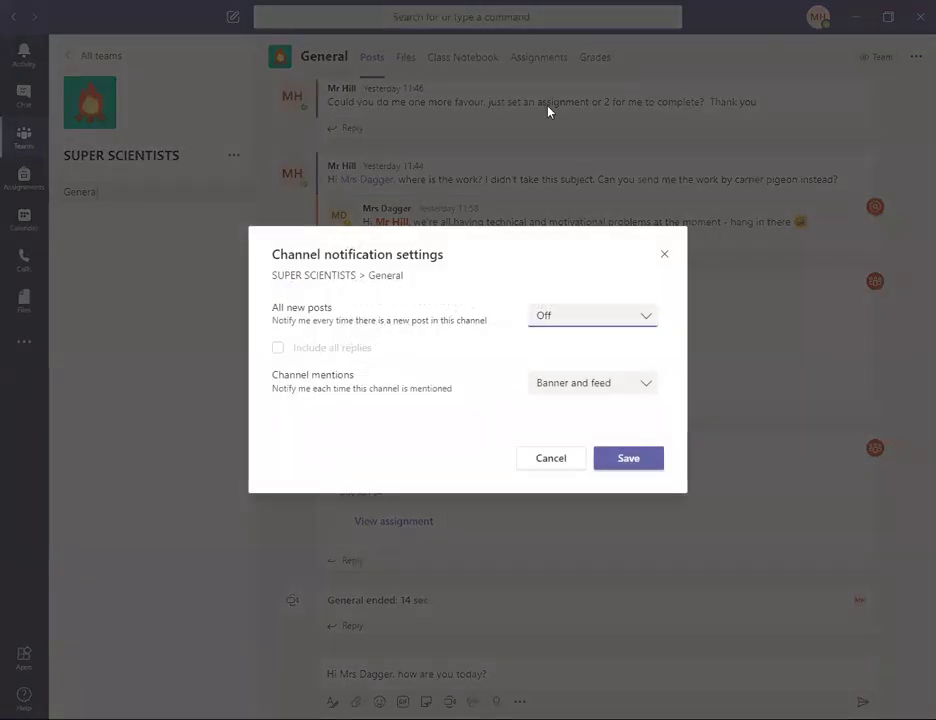
{"action": "left_click", "coordinate": [612, 320]}
{"action": "left_click", "coordinate": [610, 376]}
{"action": "left_click", "coordinate": [625, 322]}
{"action": "left_click", "coordinate": [620, 350]}
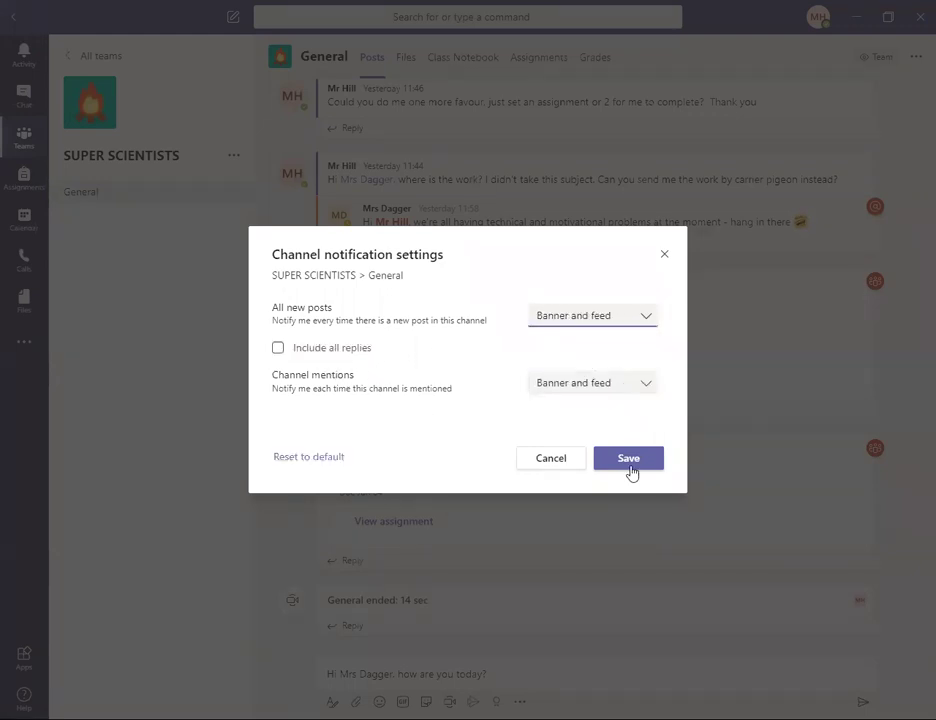
{"action": "left_click", "coordinate": [641, 460]}
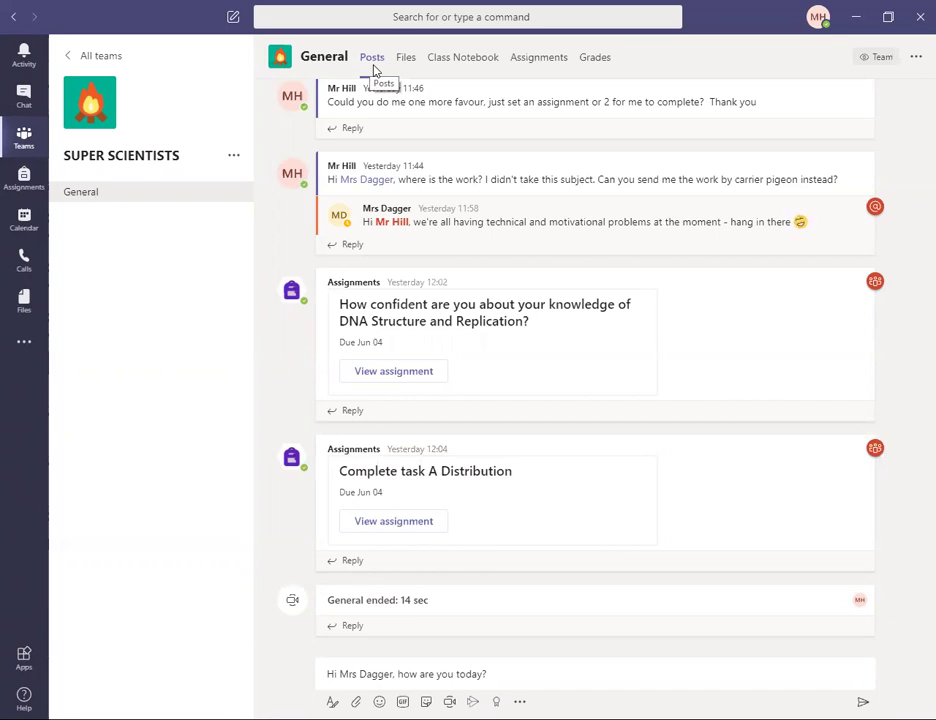
- Open the Lesson 5 Chromatography.pptx presentation from the General channel's Class Materials folder
{"action": "left_click", "coordinate": [495, 677]}
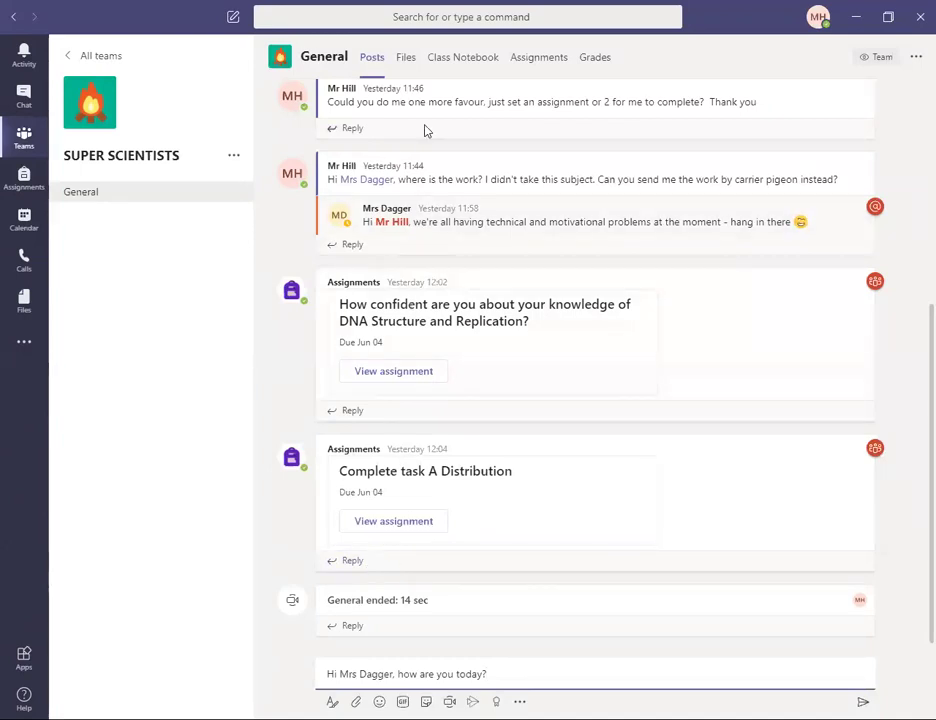
{"action": "left_click", "coordinate": [406, 60]}
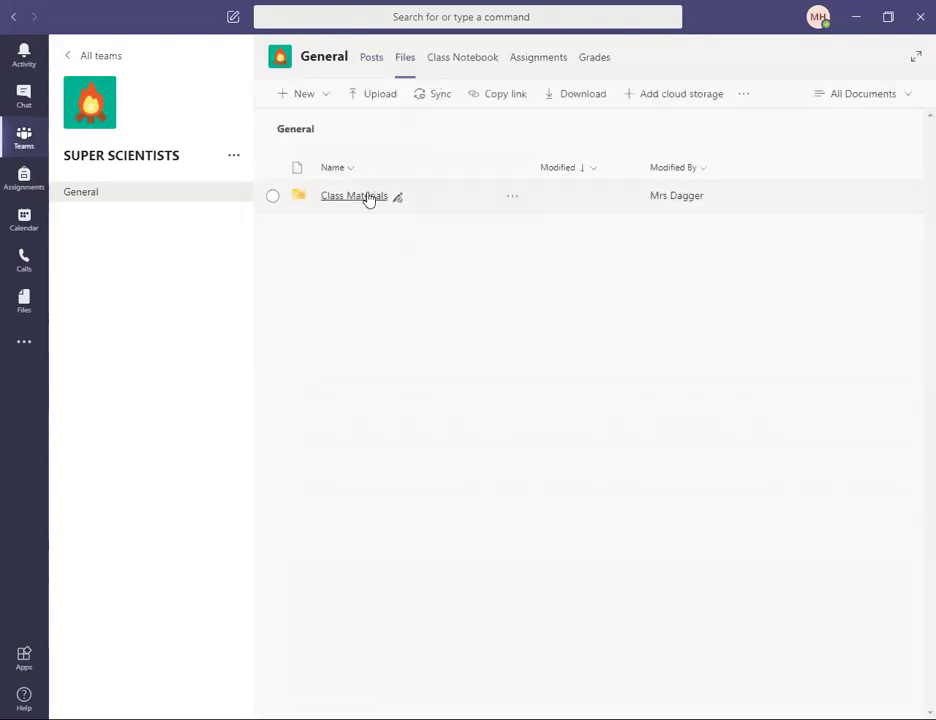
{"action": "left_click", "coordinate": [367, 197]}
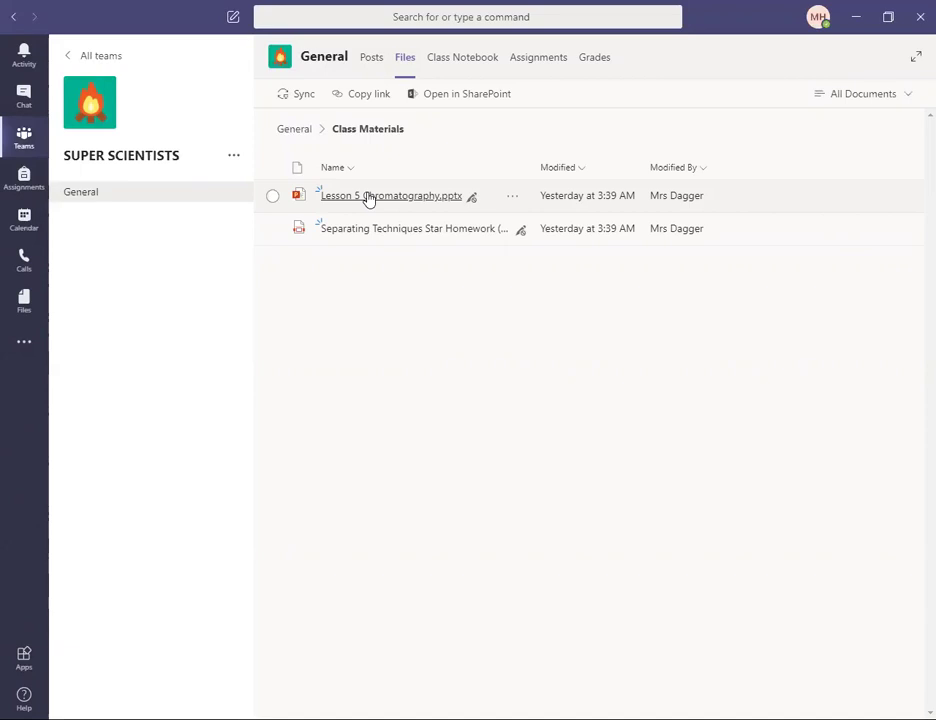
{"action": "left_click", "coordinate": [369, 196]}
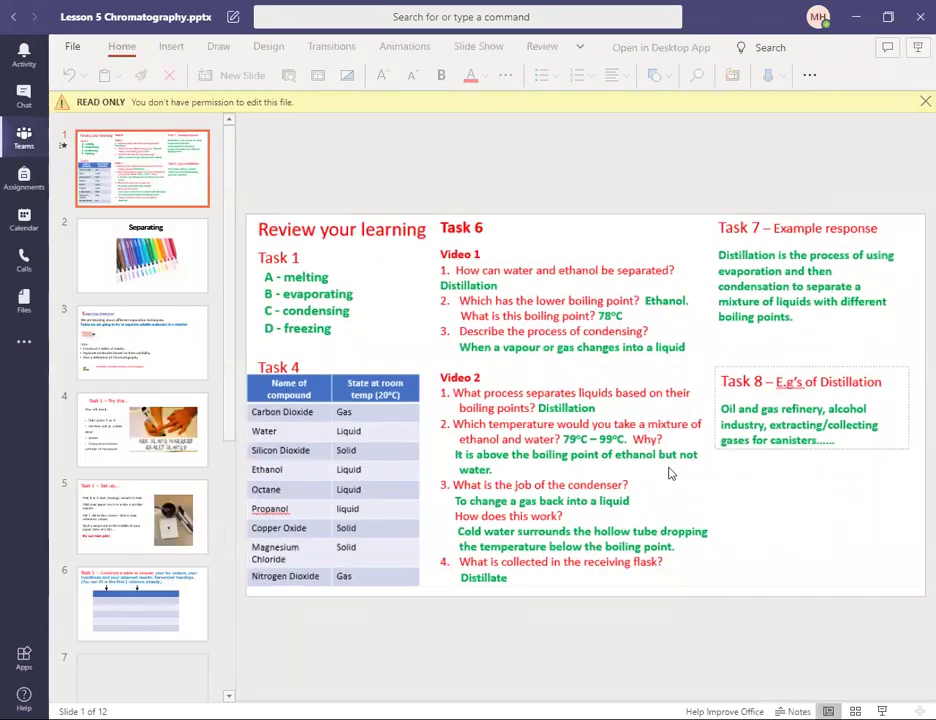
- Look through the chromatography presentation as far as the Task 1 set-up slide, and close it
{"action": "left_click", "coordinate": [180, 265]}
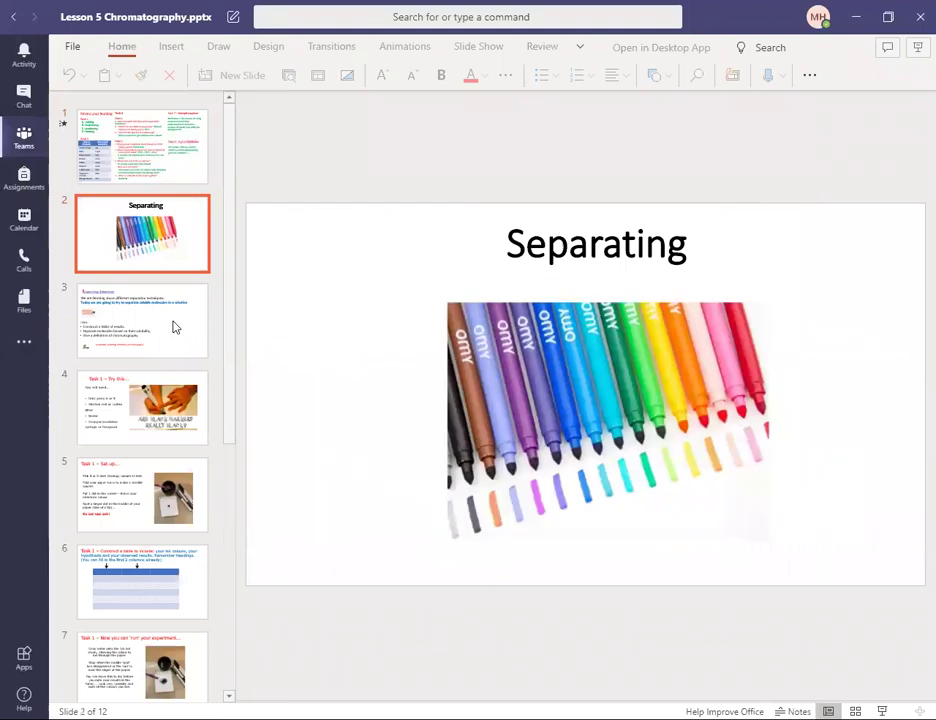
{"action": "left_click", "coordinate": [172, 335]}
{"action": "key", "text": "Down"}
{"action": "key", "text": "Down"}
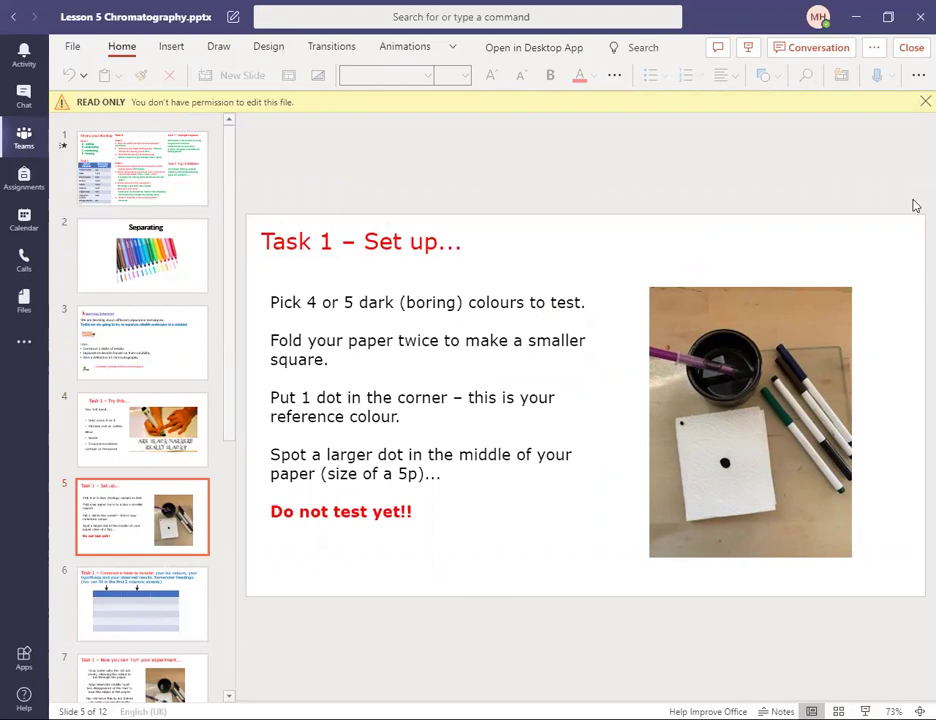
{"action": "left_click", "coordinate": [911, 47]}
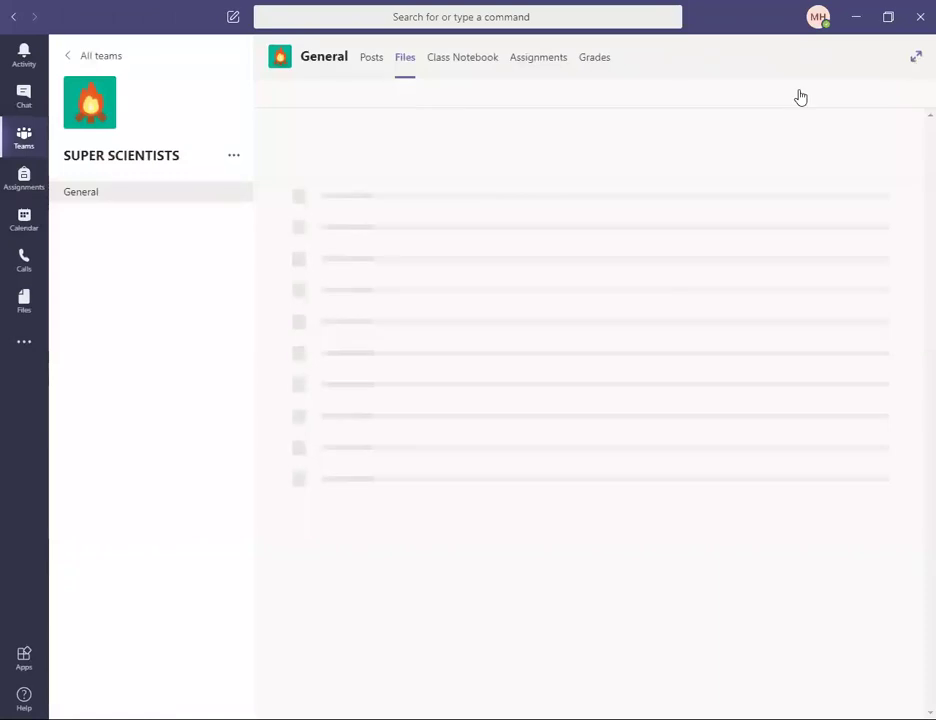
- Return to the Class Materials folder and view the actions available for Lesson 5 Chromatography.pptx
{"action": "left_click", "coordinate": [359, 201]}
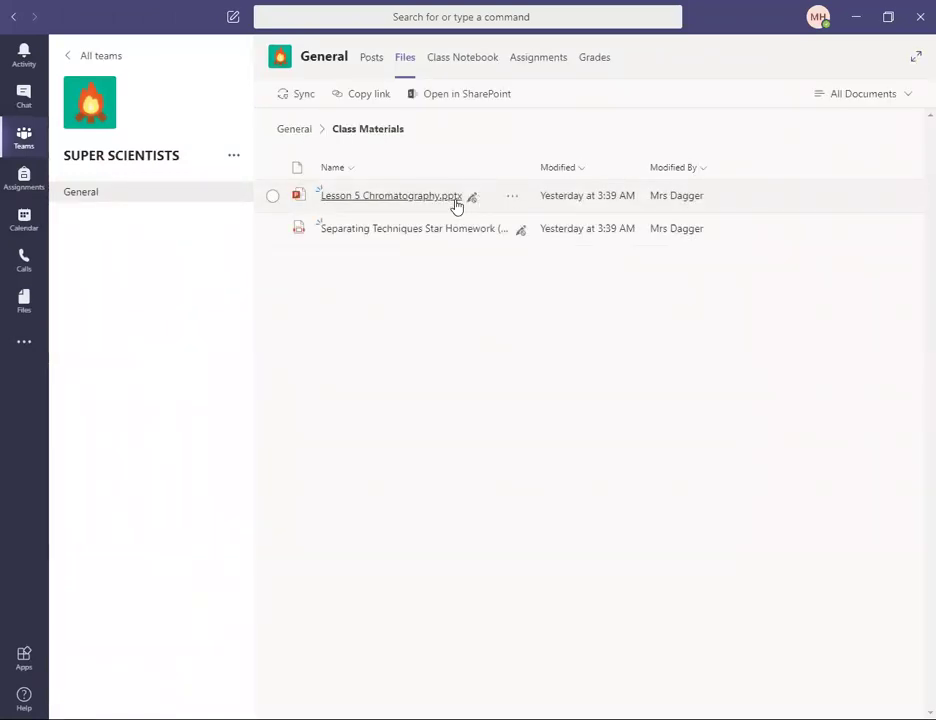
{"action": "left_click", "coordinate": [510, 200]}
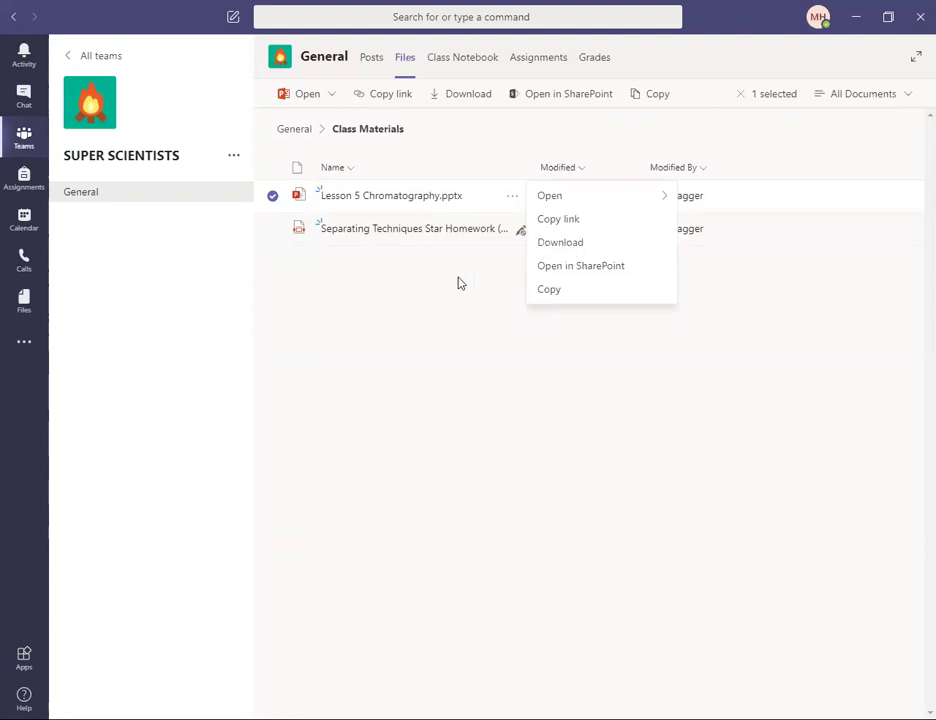
{"action": "left_click", "coordinate": [407, 66]}
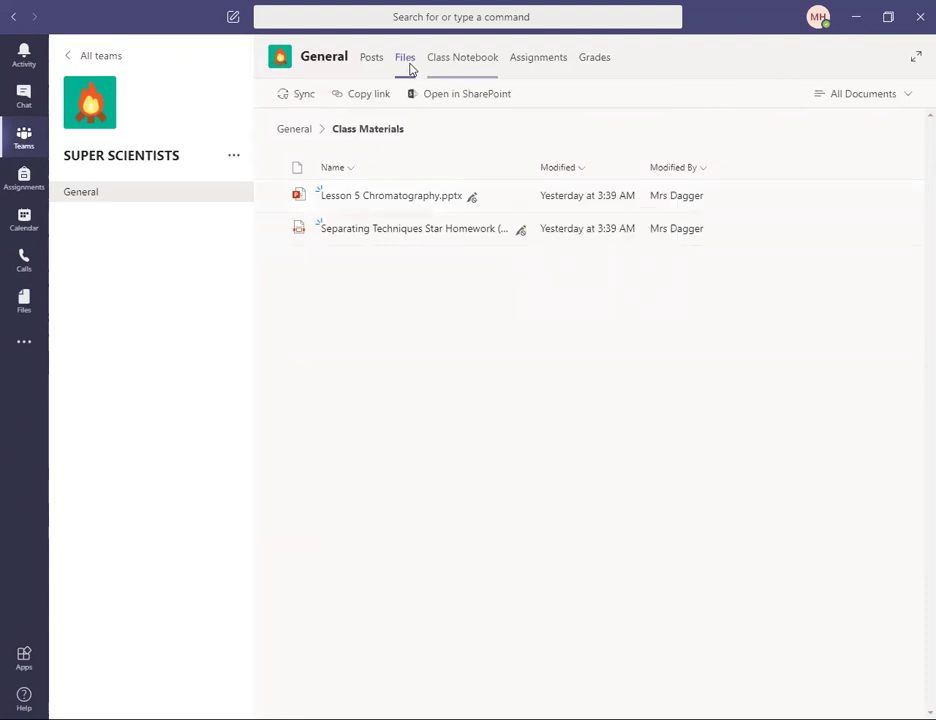
- Open the 1.Separating Techniques page from the New Mind Maps section of the student's own area in the class notebook
{"action": "left_click", "coordinate": [446, 60]}
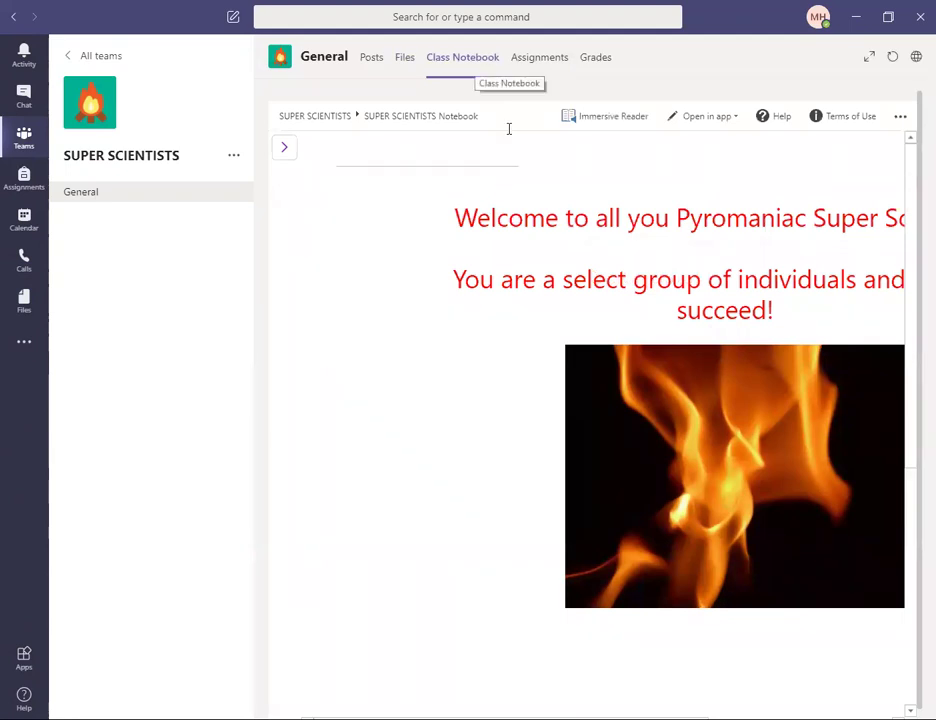
{"action": "left_click", "coordinate": [287, 150]}
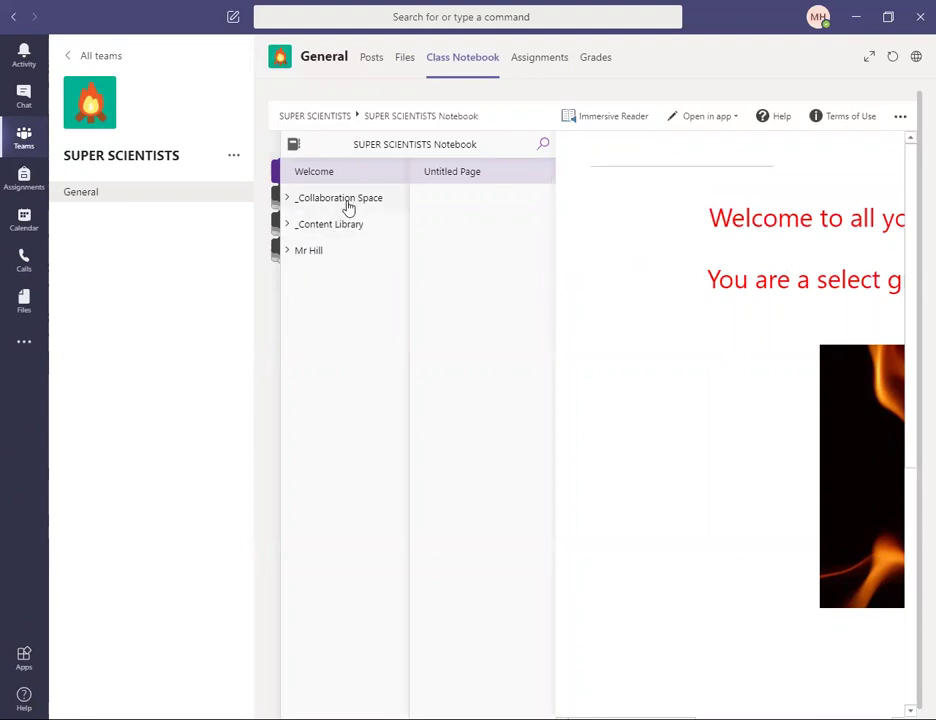
{"action": "left_click", "coordinate": [296, 254]}
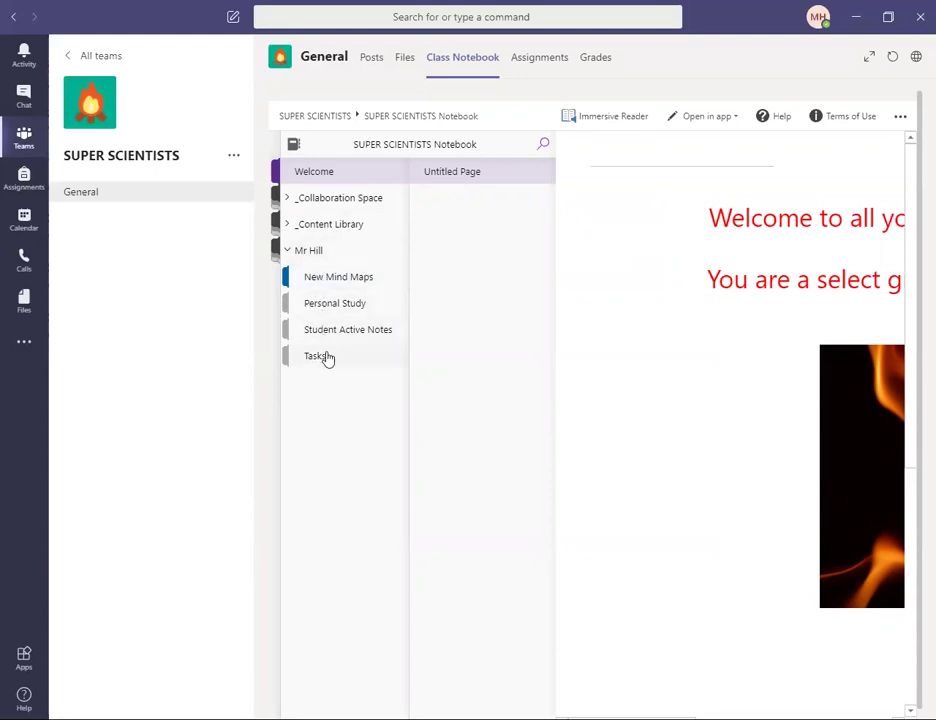
{"action": "left_click", "coordinate": [362, 281]}
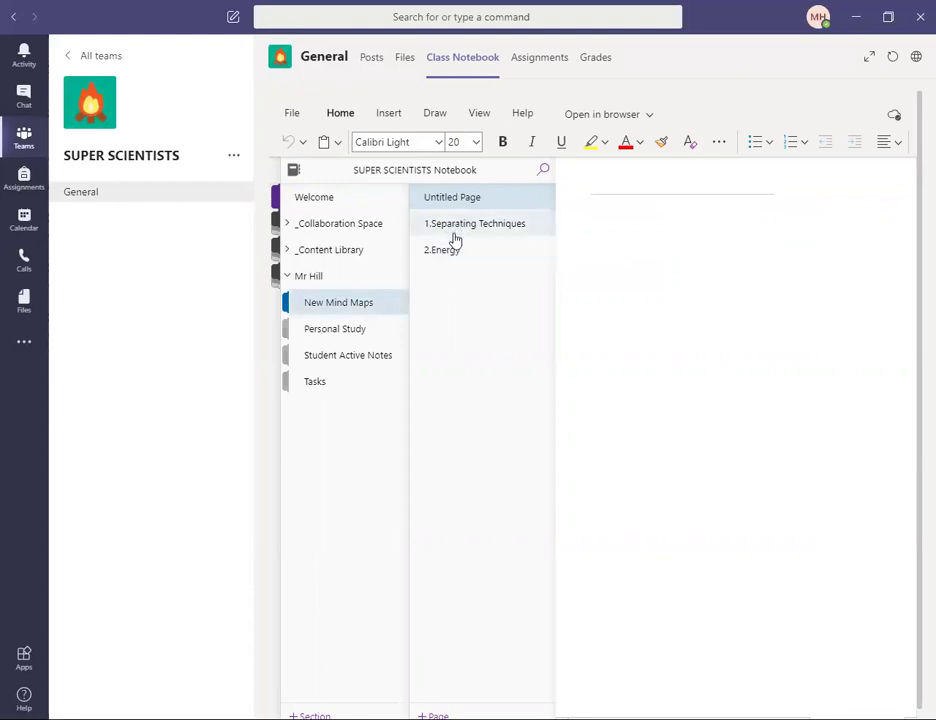
{"action": "left_click", "coordinate": [348, 315]}
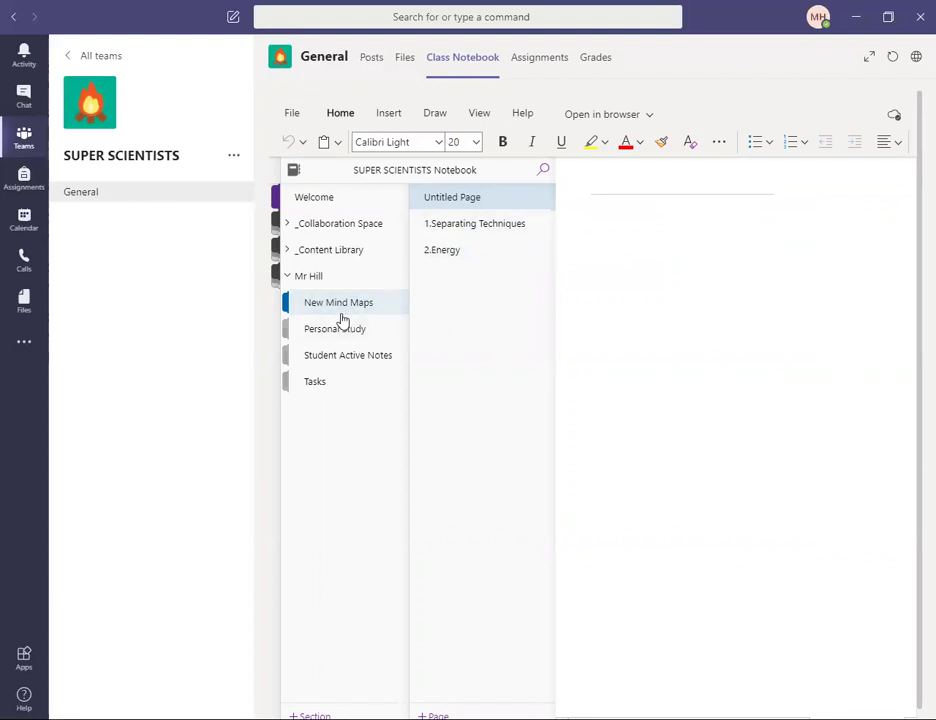
{"action": "left_click", "coordinate": [458, 235]}
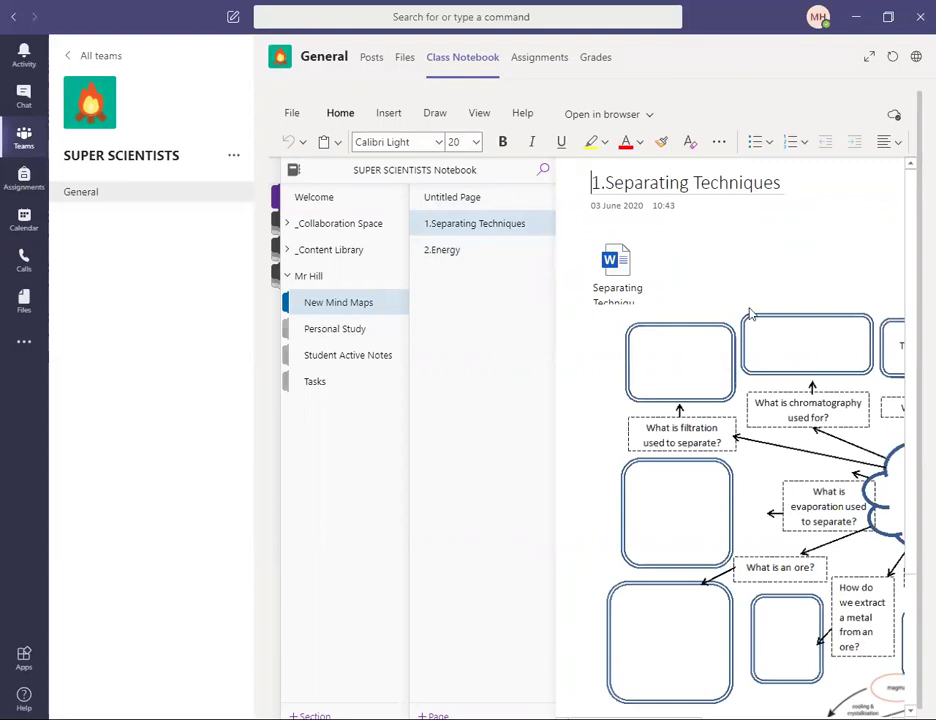
- Add the text "type" to the Separating Techniques mind map and move it into the filtration answer box
{"action": "key", "text": "ctrl+shift+g"}
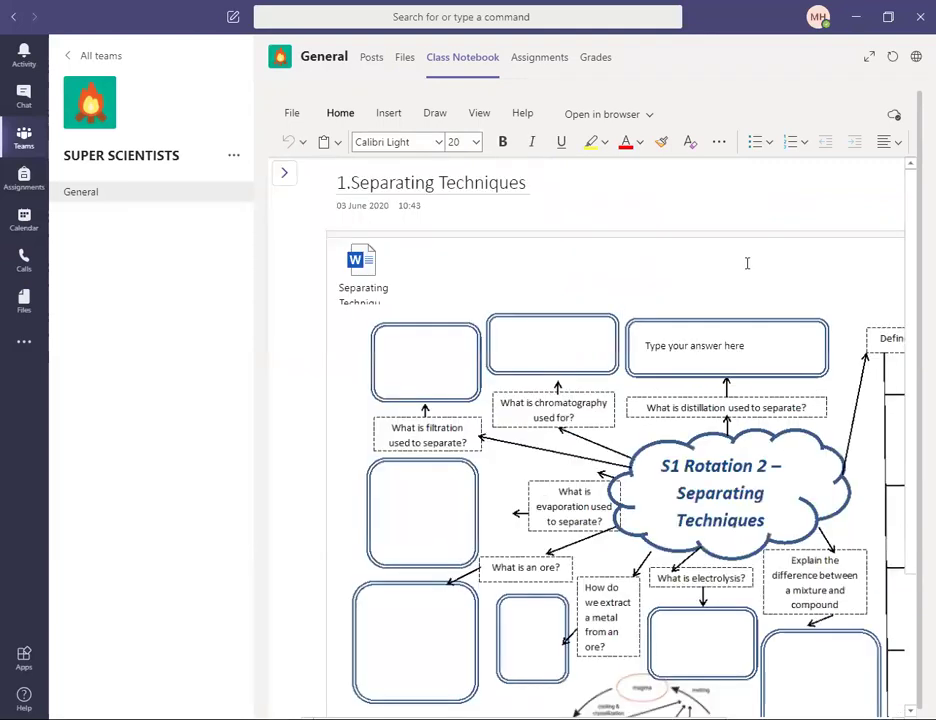
{"action": "scroll", "coordinate": [746, 265], "scroll_direction": "down", "scroll_amount": 1}
{"action": "scroll", "coordinate": [744, 271], "scroll_direction": "down", "scroll_amount": 1}
{"action": "left_click", "coordinate": [748, 207]}
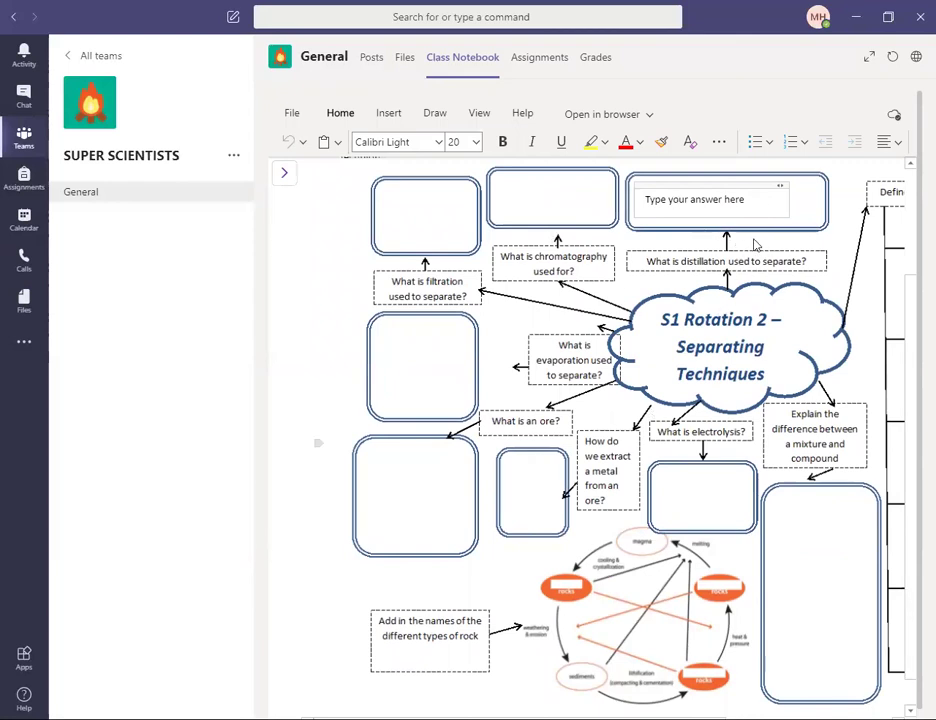
{"action": "left_click", "coordinate": [547, 203]}
{"action": "left_click", "coordinate": [545, 204]}
{"action": "type", "text": "ty"}
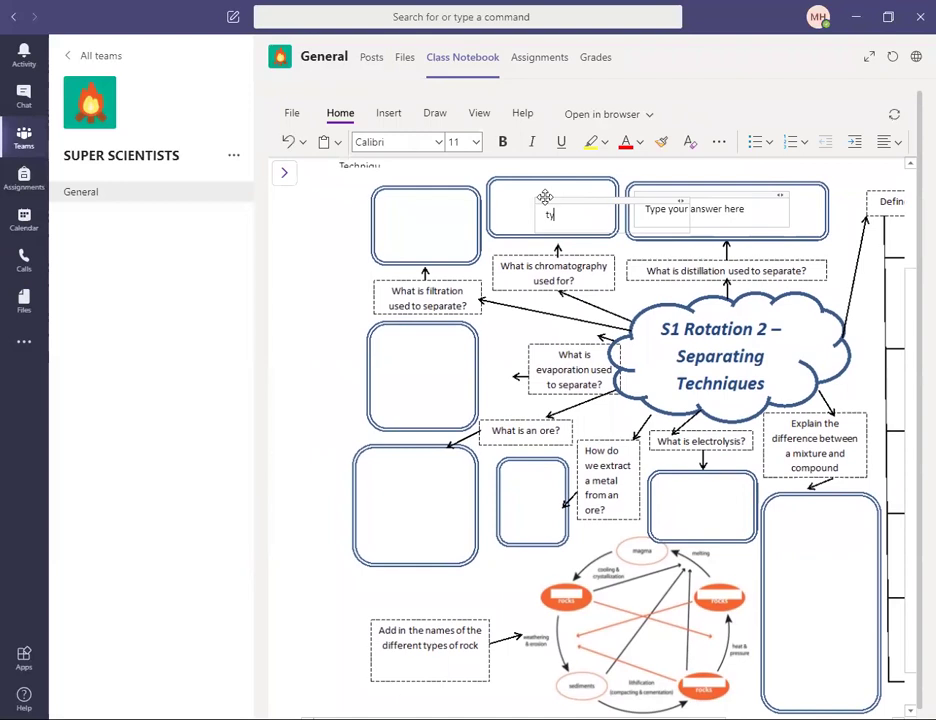
{"action": "type", "text": "pe"}
{"action": "left_click", "coordinate": [524, 194]}
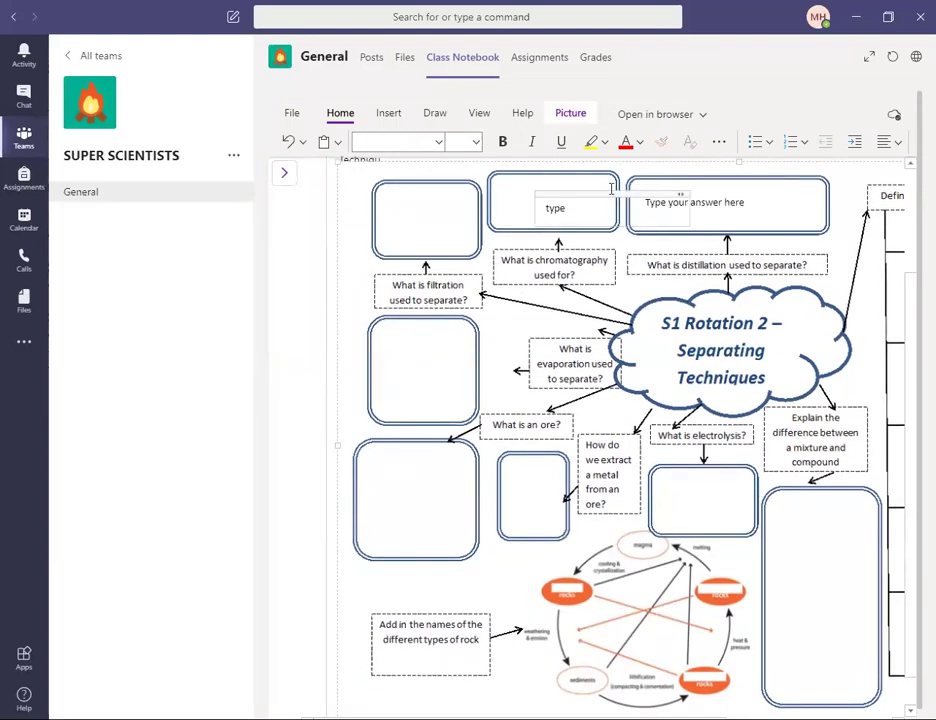
{"action": "left_click_drag", "start_coordinate": [601, 190], "coordinate": [579, 353]}
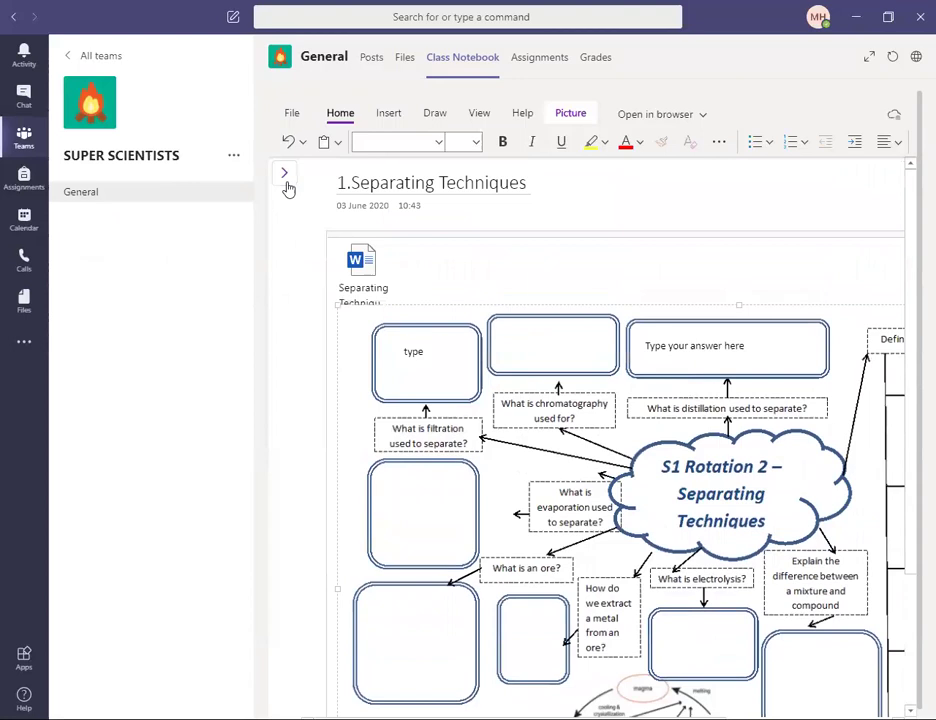
- Reopen the 1.Separating Techniques page in the New Mind Maps section to check the added text
{"action": "left_click", "coordinate": [284, 172]}
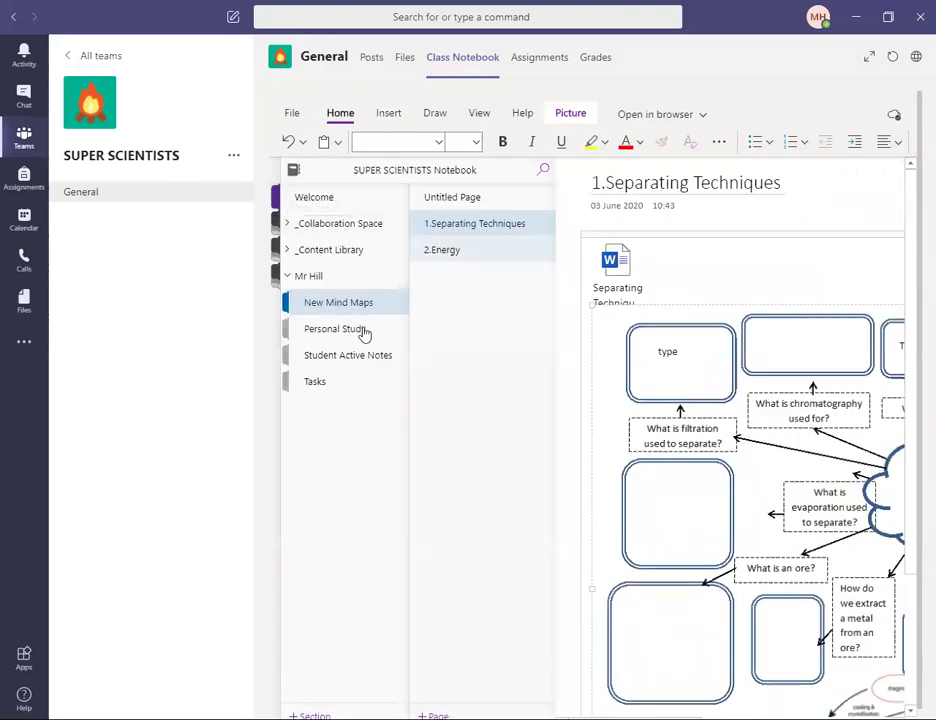
{"action": "left_click", "coordinate": [362, 306]}
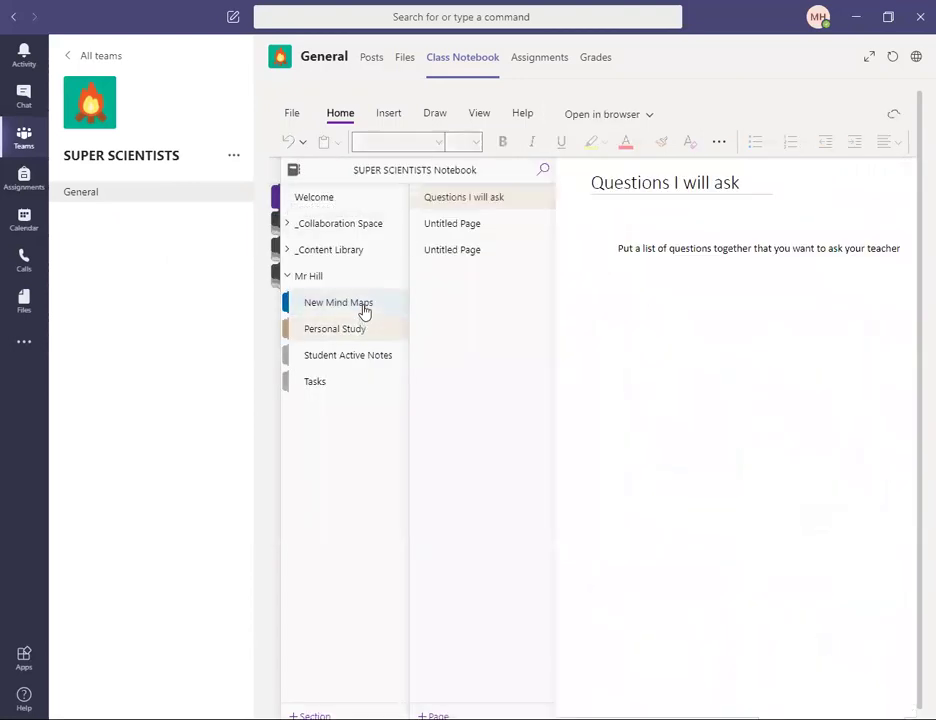
{"action": "left_click", "coordinate": [468, 228]}
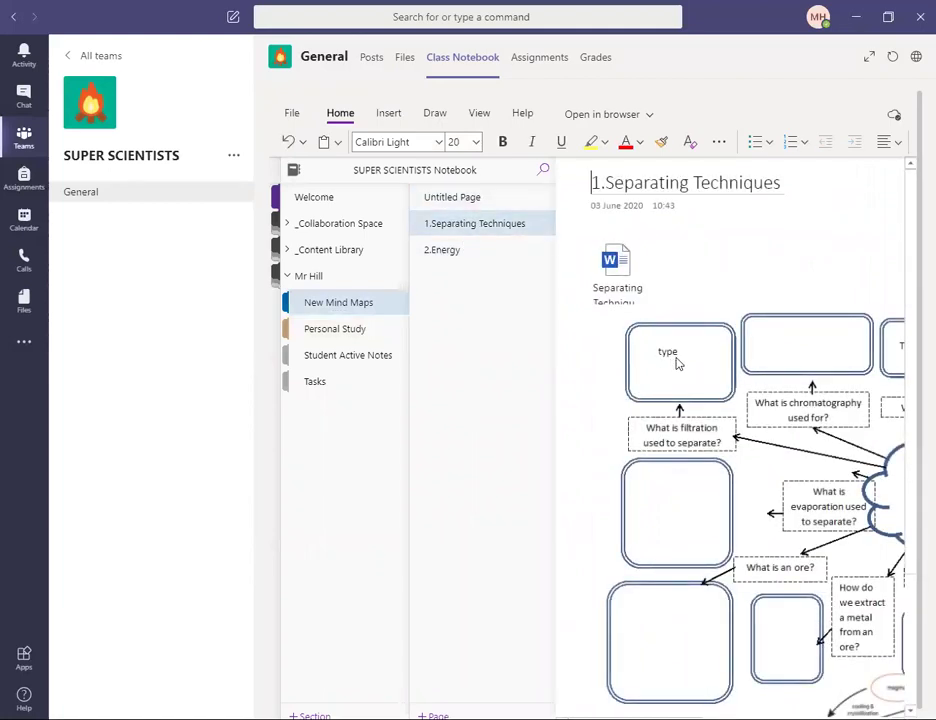
- View the Personal Study, Student Active Notes and Tasks sections of the student's notebook
{"action": "left_click", "coordinate": [366, 329]}
{"action": "left_click", "coordinate": [367, 362]}
{"action": "left_click", "coordinate": [359, 383]}
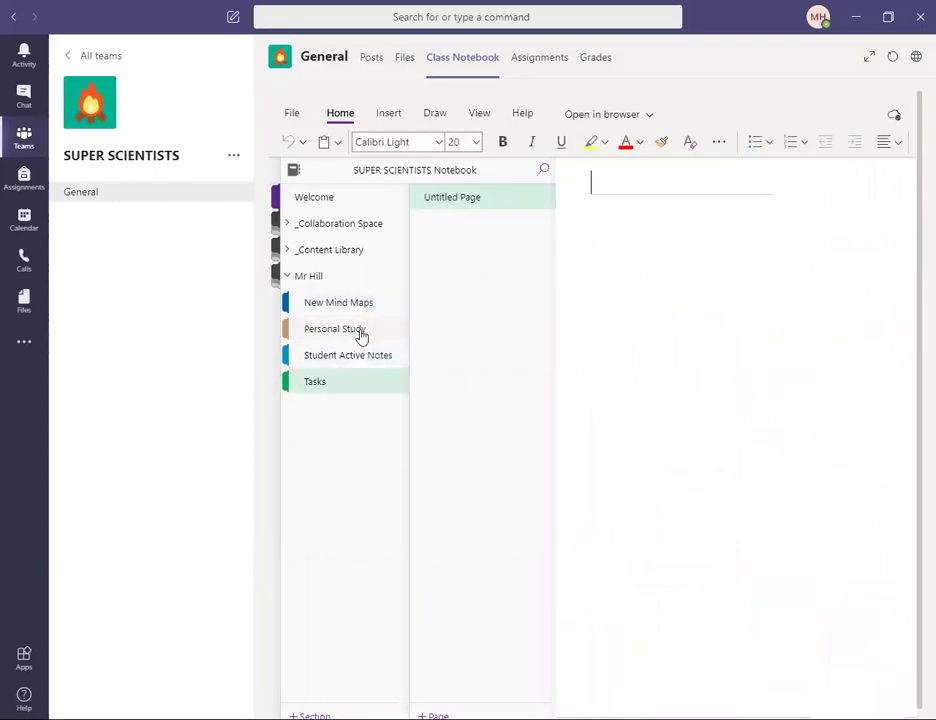
- Add a new page titled "Title" to the Personal Study section and place the cursor in its body
{"action": "left_click", "coordinate": [361, 331]}
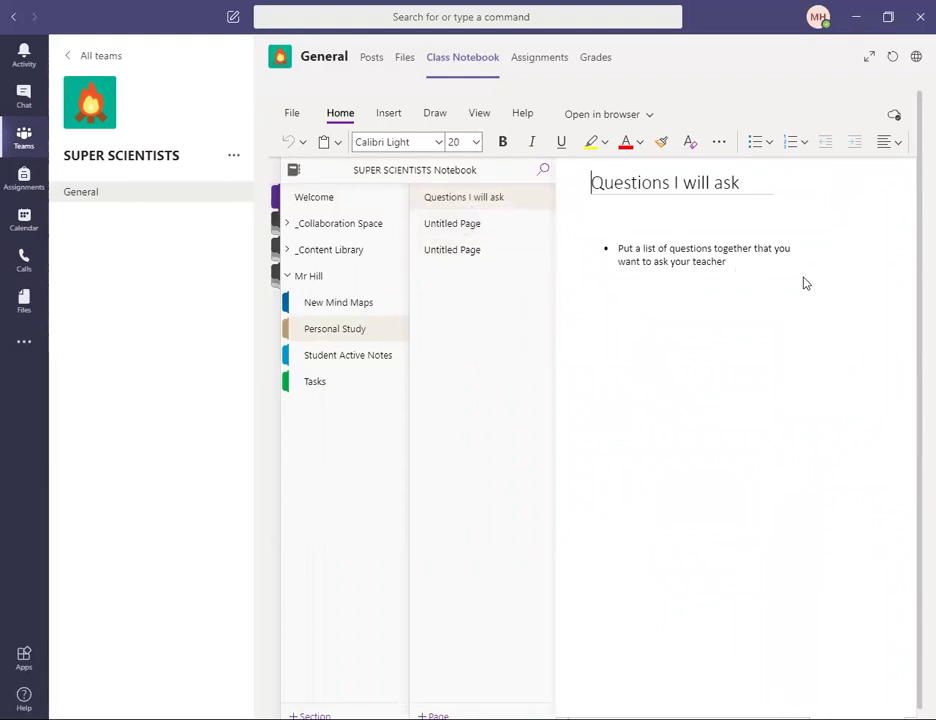
{"action": "right_click", "coordinate": [478, 285]}
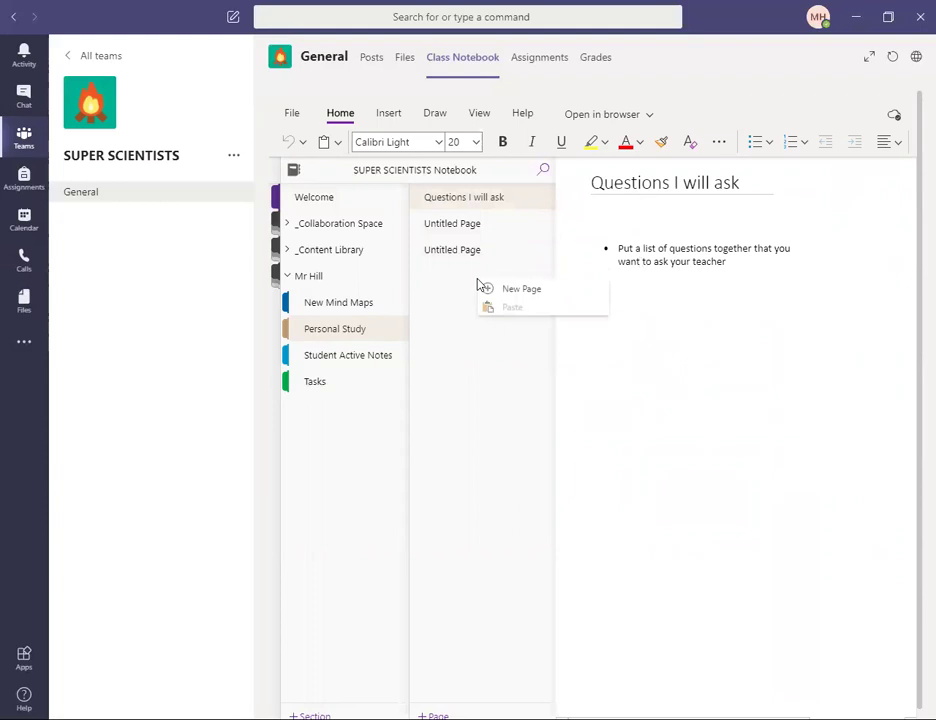
{"action": "left_click", "coordinate": [506, 291]}
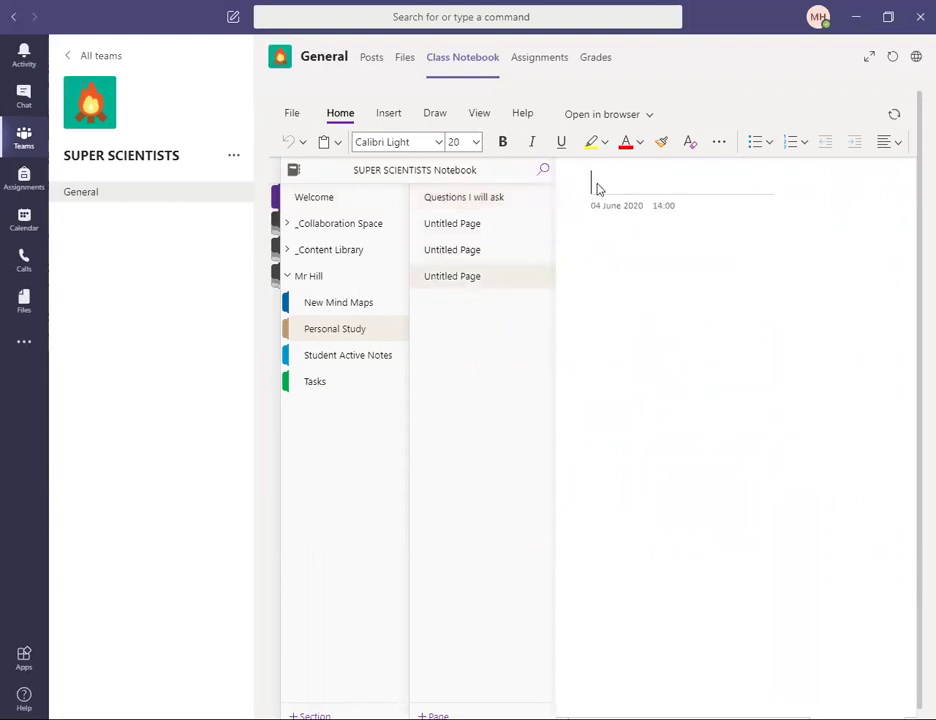
{"action": "type", "text": "Title"}
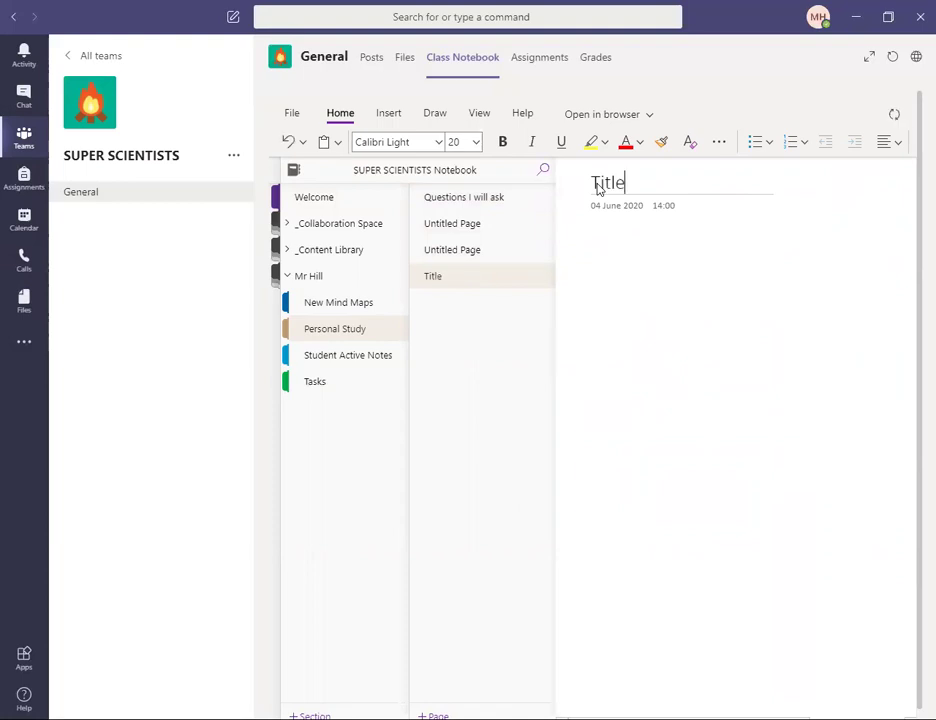
{"action": "left_click", "coordinate": [610, 240]}
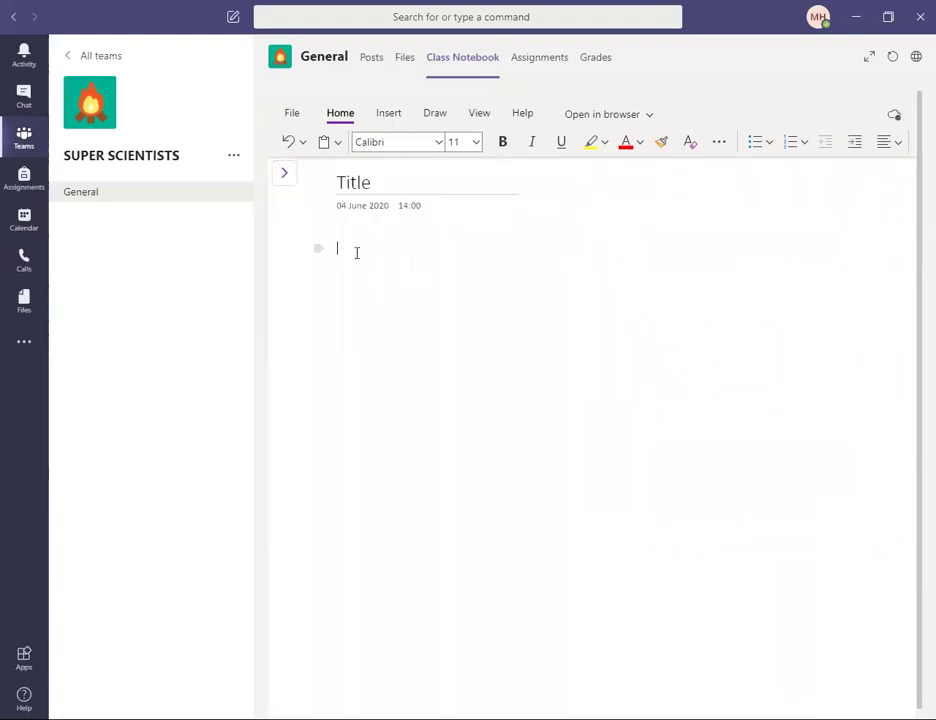
- View the student's Tasks and Student Active Notes sections and open the 1.DNA Structure page
{"action": "left_click", "coordinate": [288, 176]}
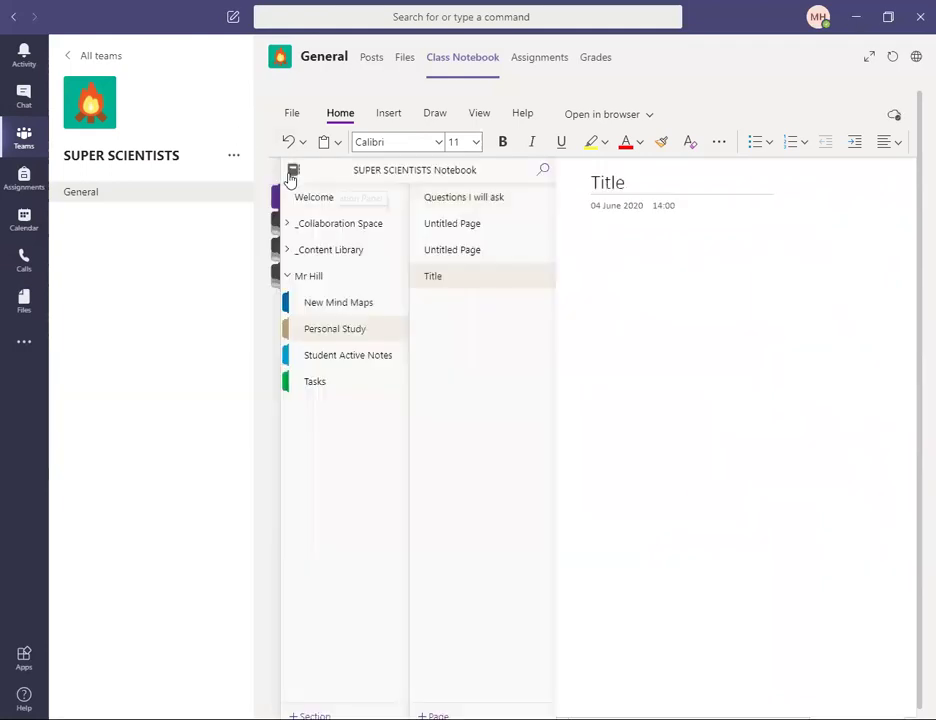
{"action": "left_click", "coordinate": [313, 384]}
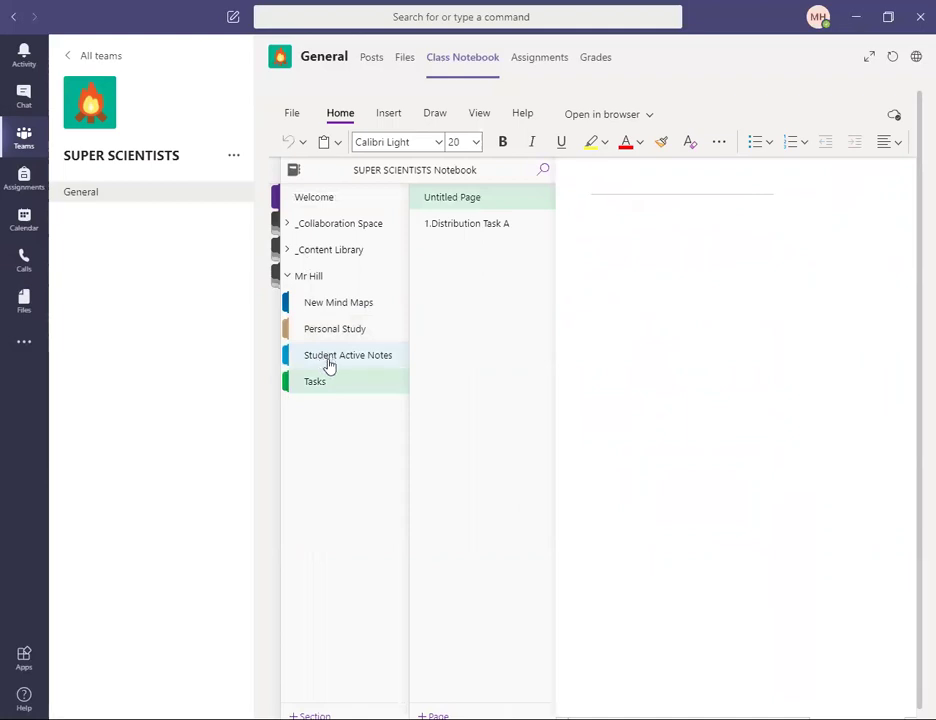
{"action": "left_click", "coordinate": [337, 358]}
{"action": "left_click", "coordinate": [489, 231]}
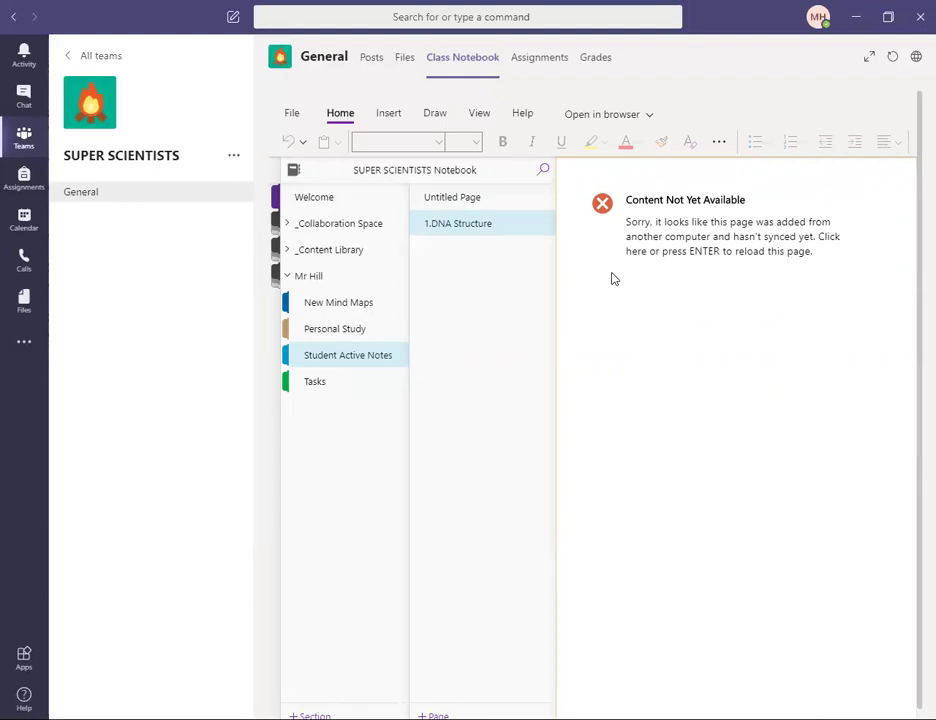
- Collapse the student's section group and view the Mind Maps, Student Active Notes and Tasks sections of the Content Library
{"action": "left_click", "coordinate": [287, 277]}
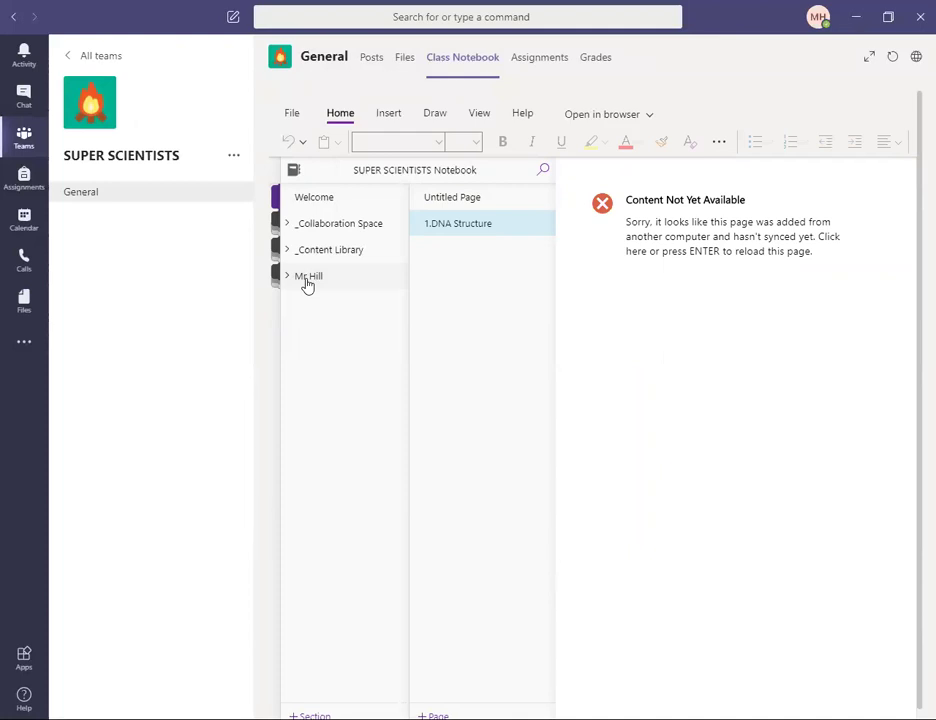
{"action": "left_click", "coordinate": [306, 279]}
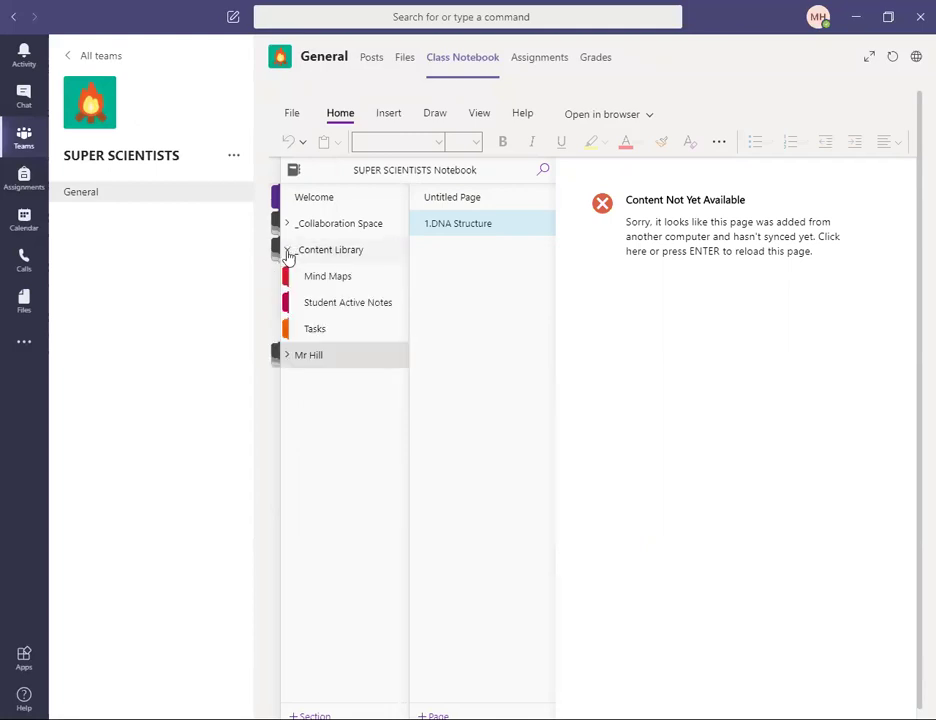
{"action": "left_click", "coordinate": [335, 284]}
{"action": "left_click", "coordinate": [345, 279]}
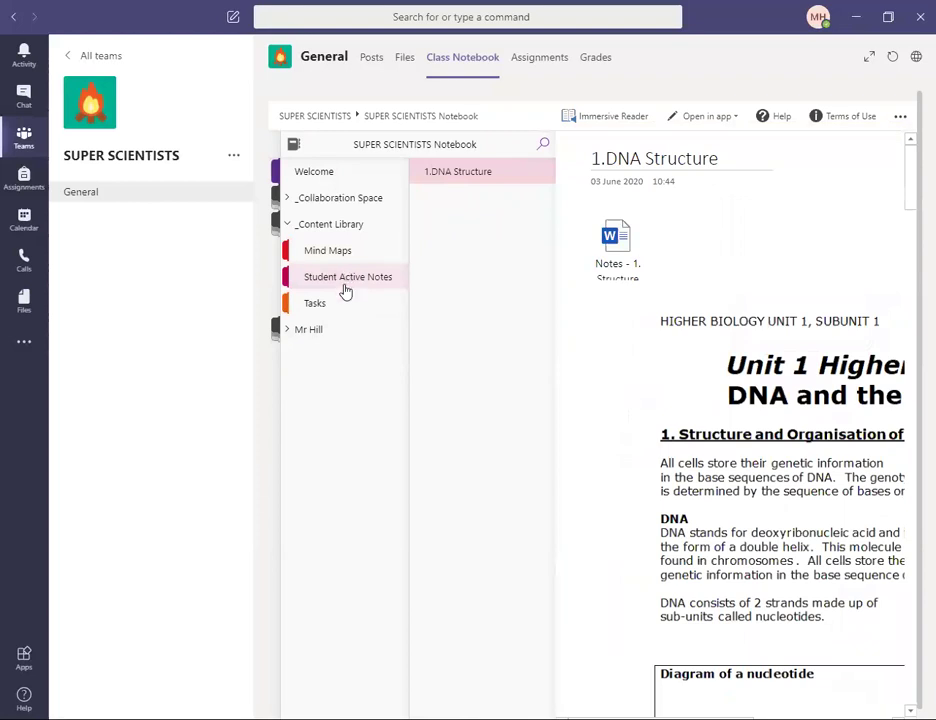
{"action": "left_click", "coordinate": [345, 311]}
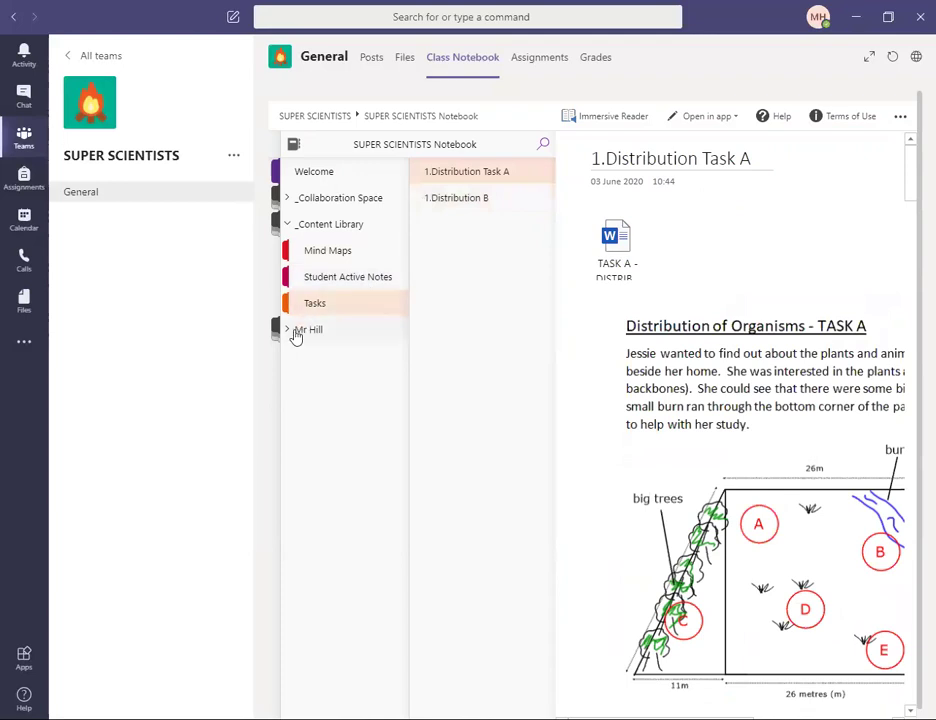
- Copy the 1.Distribution B page from the Content Library's Tasks section into the student's own Tasks section and open the copy
{"action": "left_click", "coordinate": [295, 336]}
{"action": "left_click", "coordinate": [311, 438]}
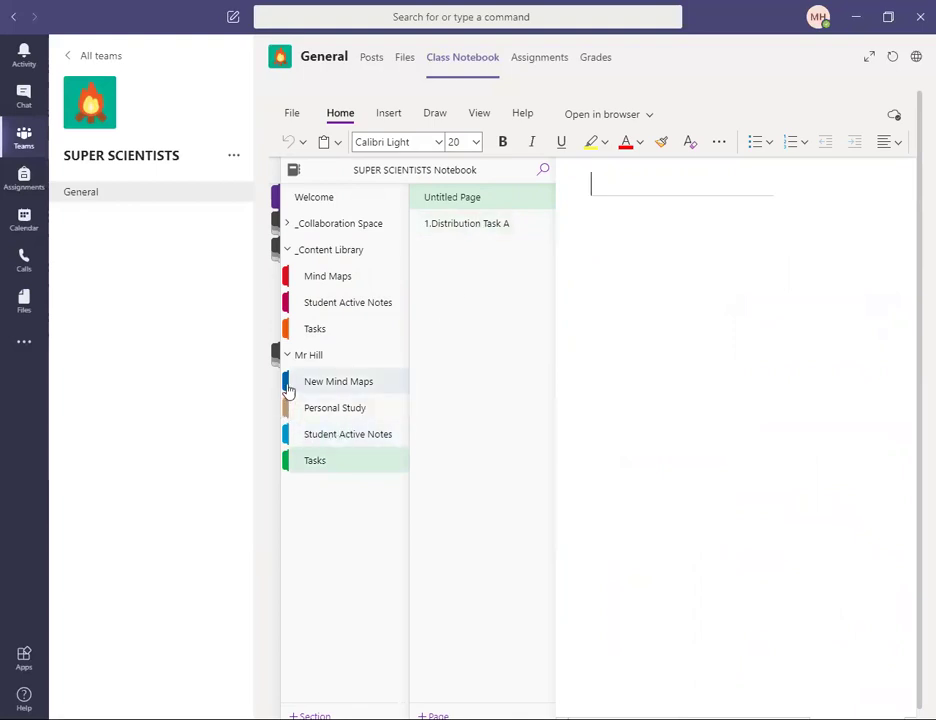
{"action": "left_click", "coordinate": [334, 339]}
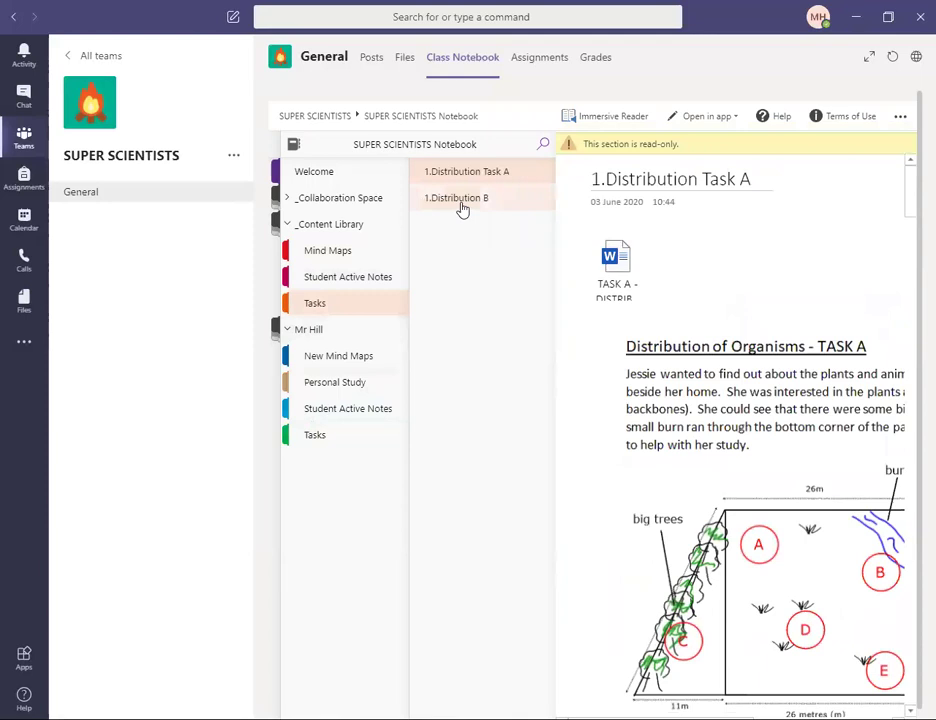
{"action": "left_click", "coordinate": [460, 204]}
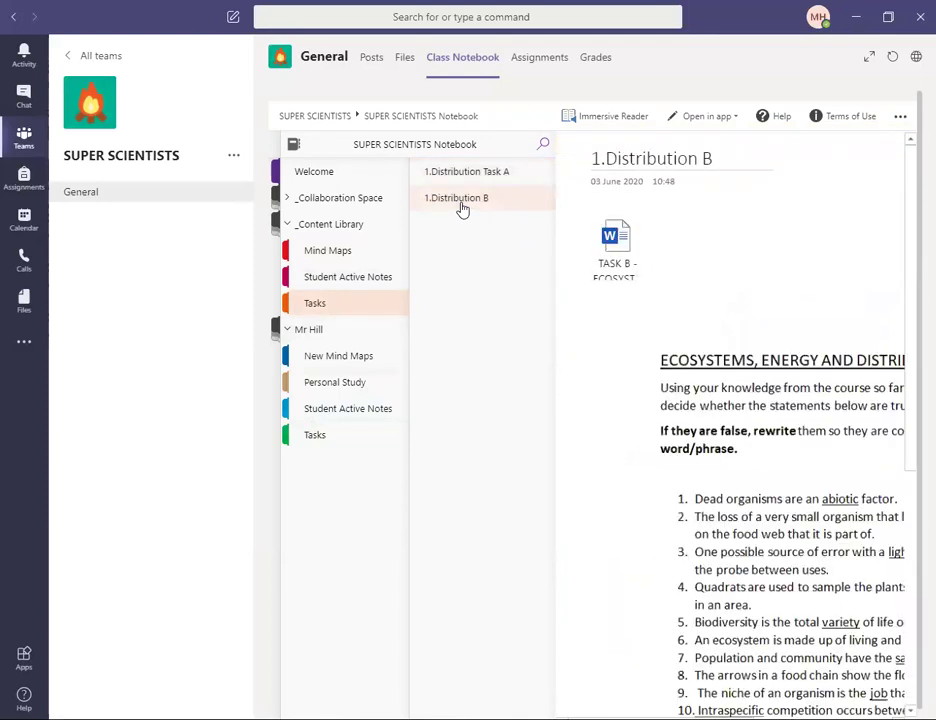
{"action": "right_click", "coordinate": [463, 206]}
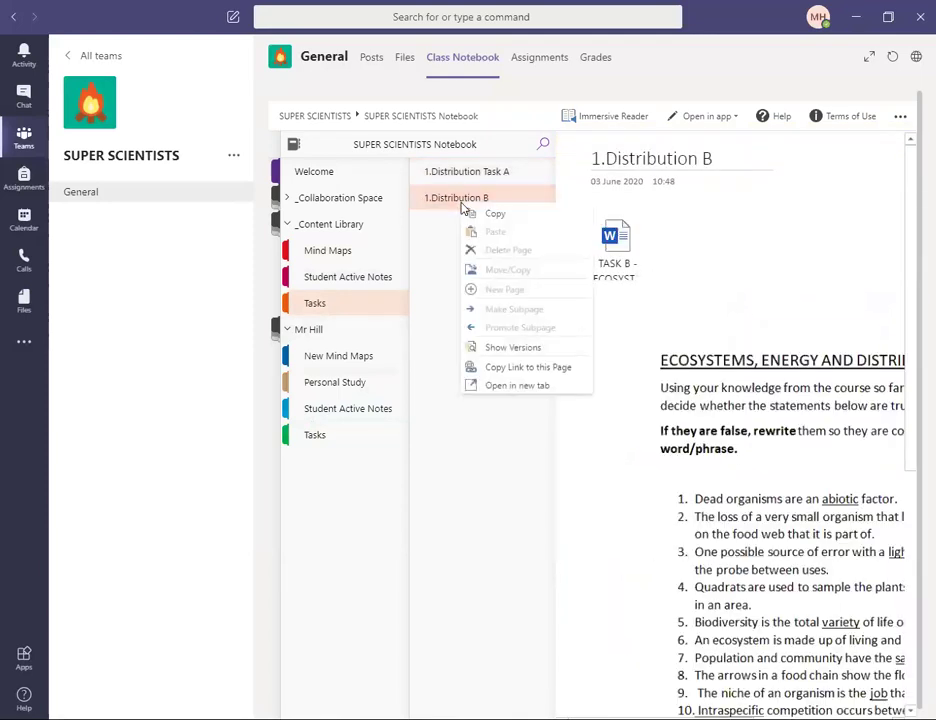
{"action": "left_click", "coordinate": [491, 219]}
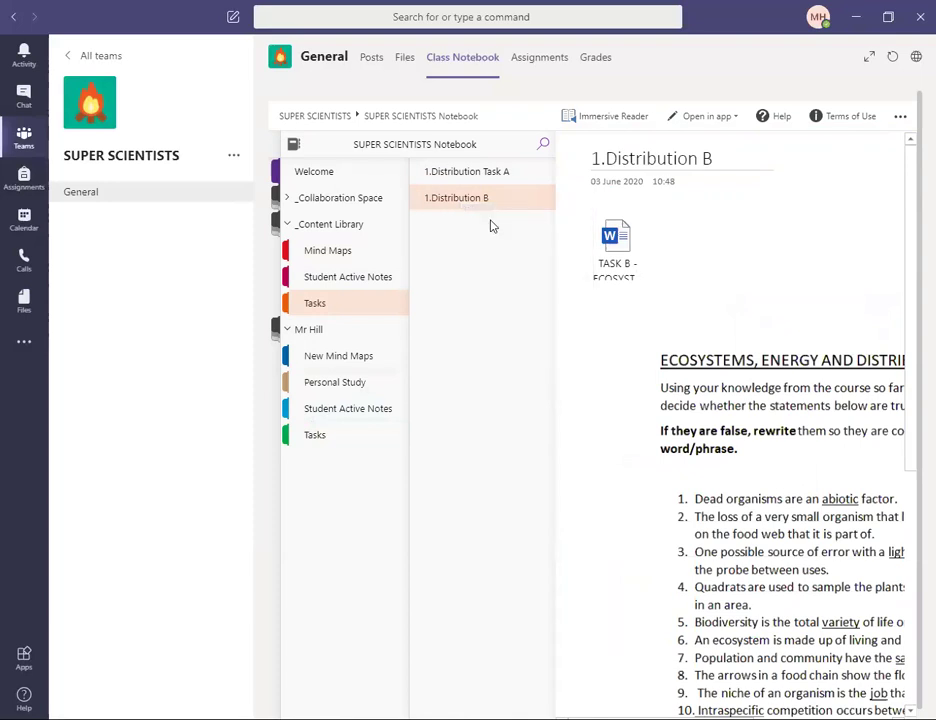
{"action": "left_click", "coordinate": [334, 436]}
{"action": "right_click", "coordinate": [477, 288]}
{"action": "left_click", "coordinate": [508, 311]}
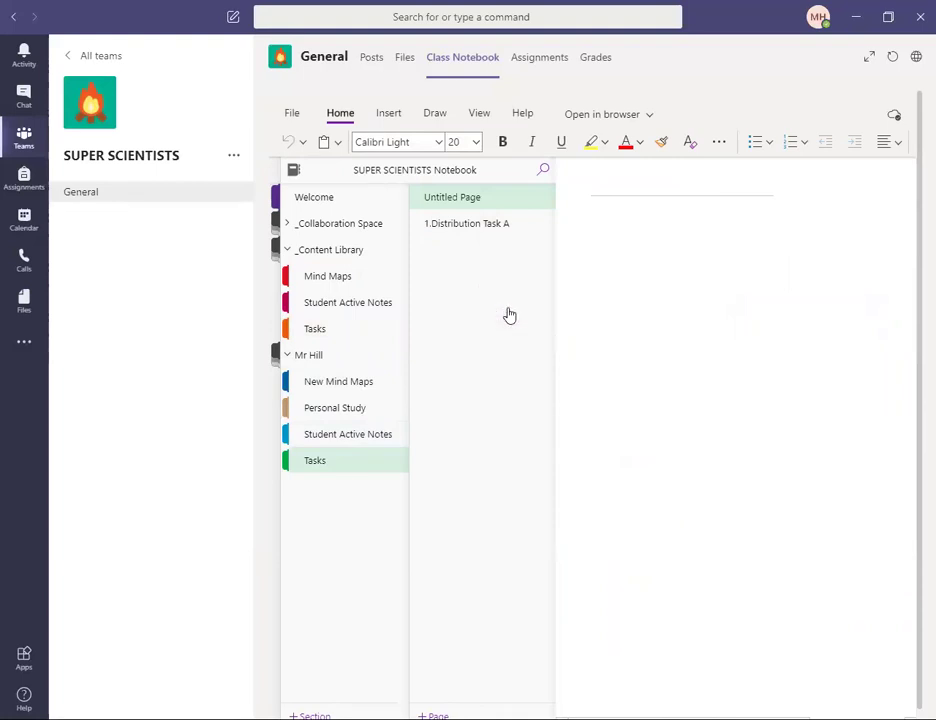
{"action": "left_click", "coordinate": [472, 251]}
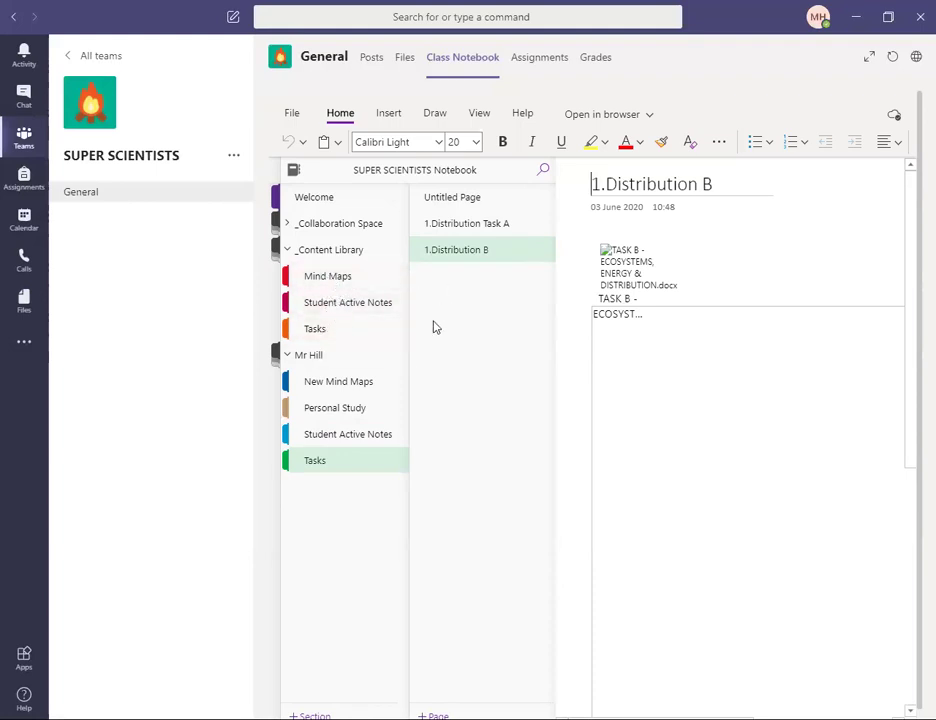
- Delete the Group 2 page from the Using the Collaboration Space section of the Collaboration Space
{"action": "left_click", "coordinate": [287, 356]}
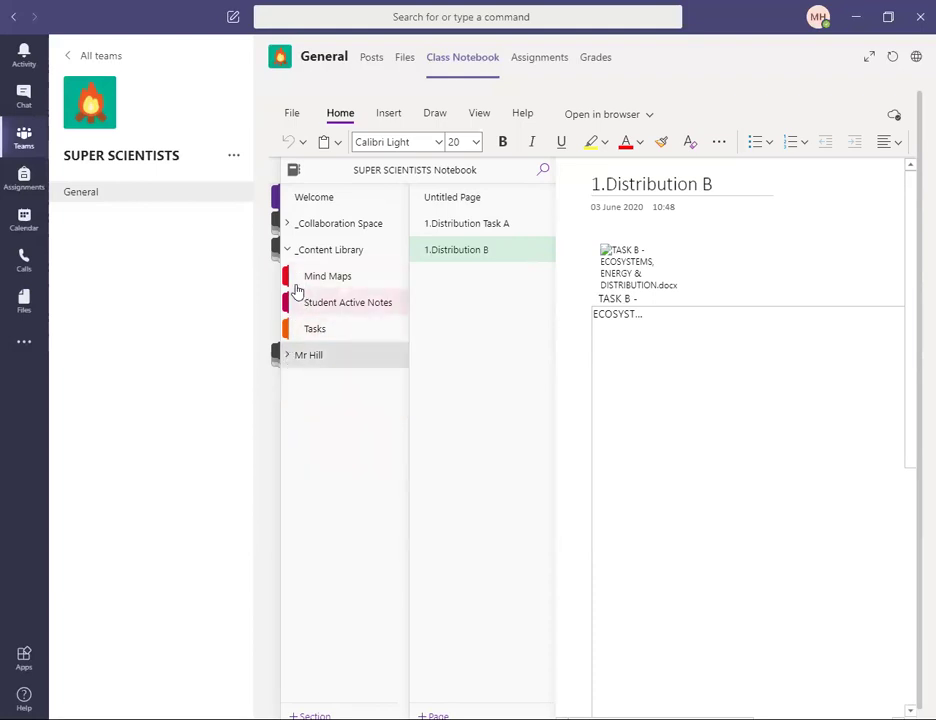
{"action": "left_click", "coordinate": [287, 251]}
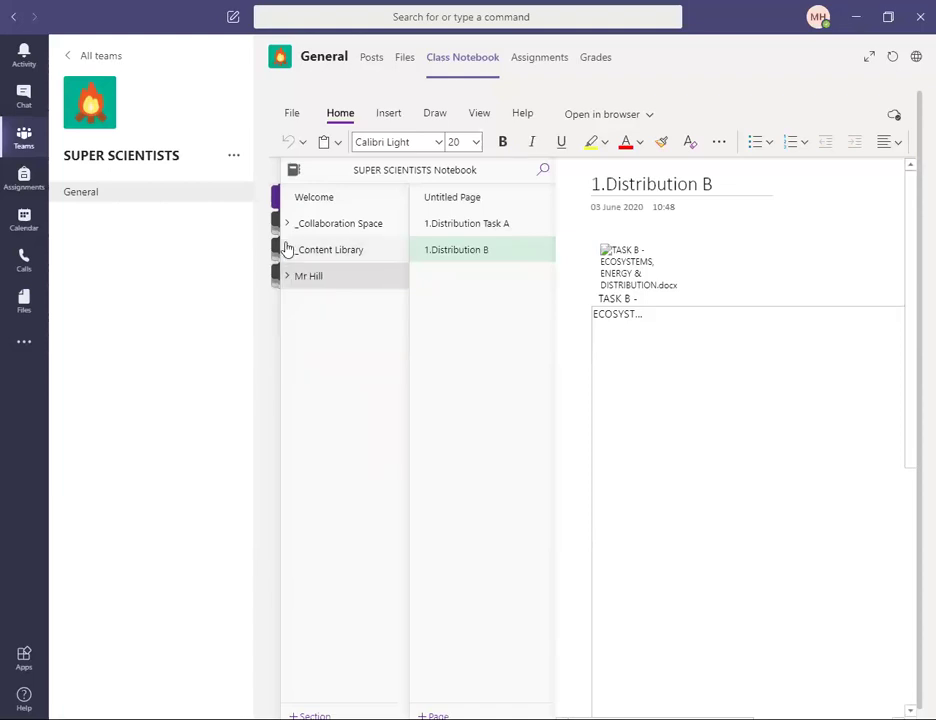
{"action": "left_click", "coordinate": [287, 224]}
{"action": "left_click", "coordinate": [326, 257]}
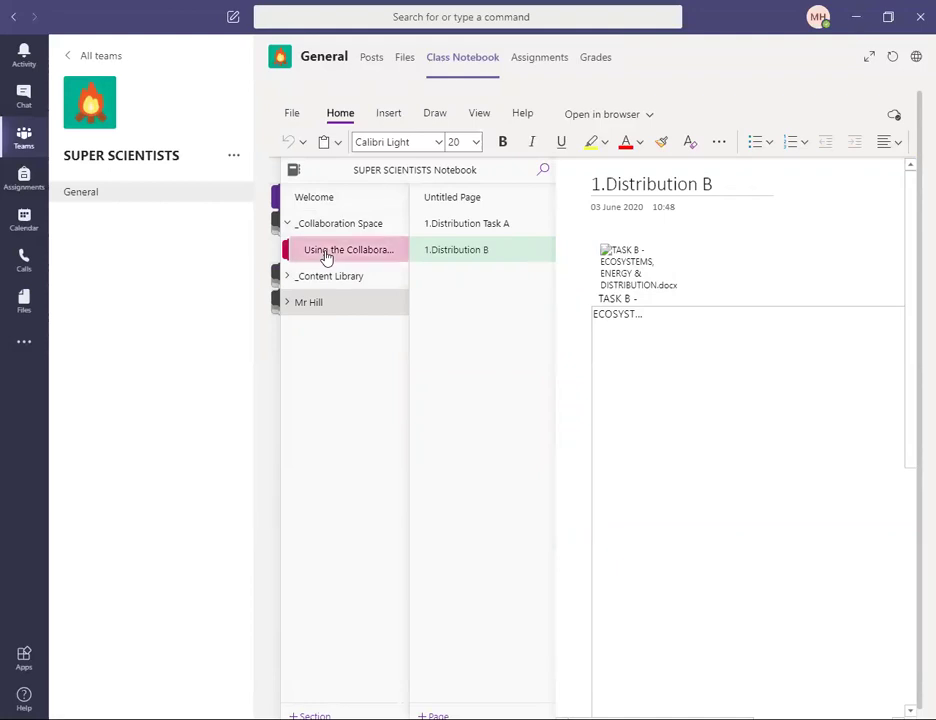
{"action": "right_click", "coordinate": [470, 253]}
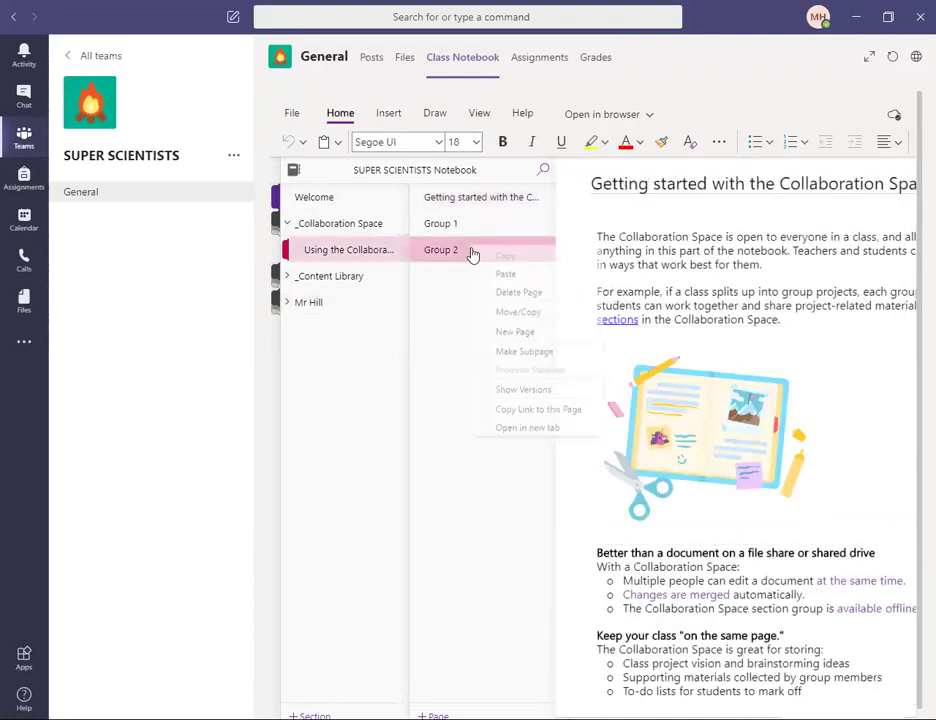
{"action": "left_click", "coordinate": [505, 295]}
{"action": "left_click", "coordinate": [597, 453]}
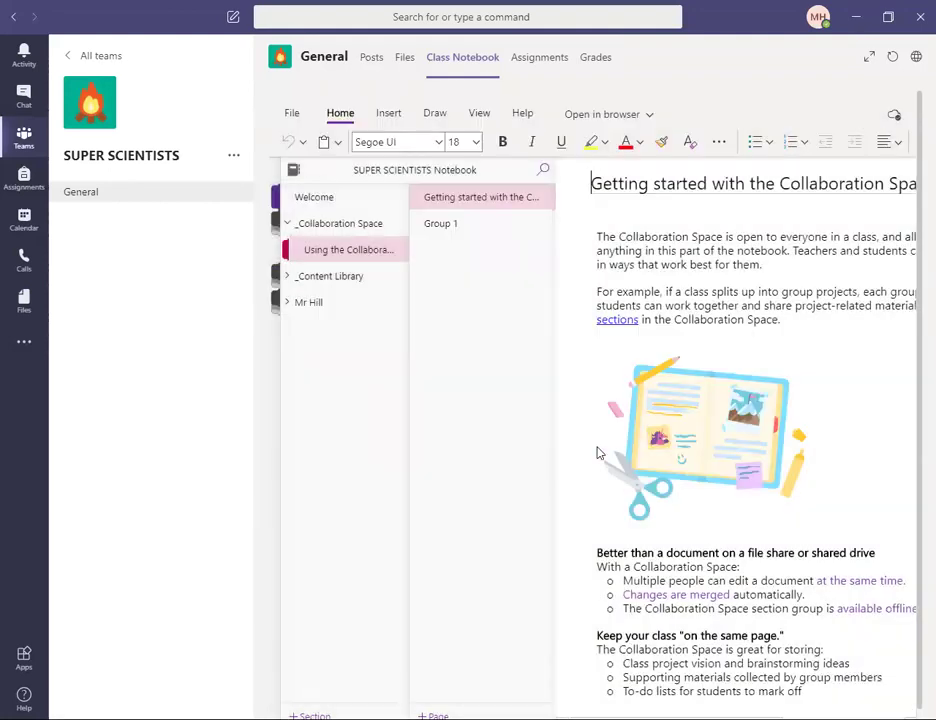
- Open the Group 1 page, select its "What do you know about DNA?" text box, and collapse the Collaboration Space
{"action": "left_click", "coordinate": [433, 233]}
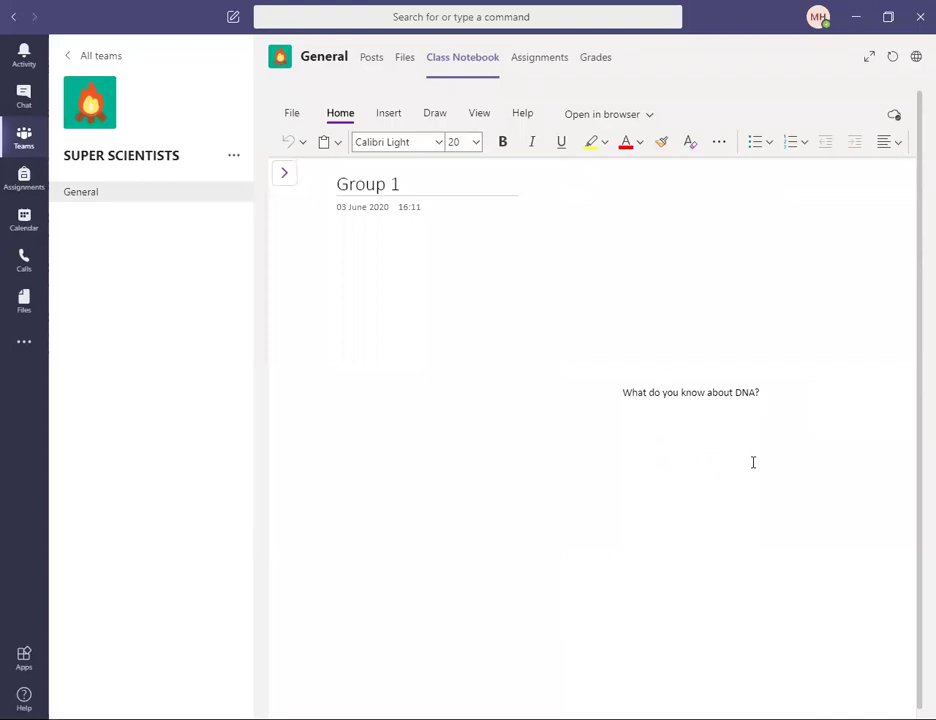
{"action": "left_click", "coordinate": [704, 378]}
{"action": "left_click", "coordinate": [285, 184]}
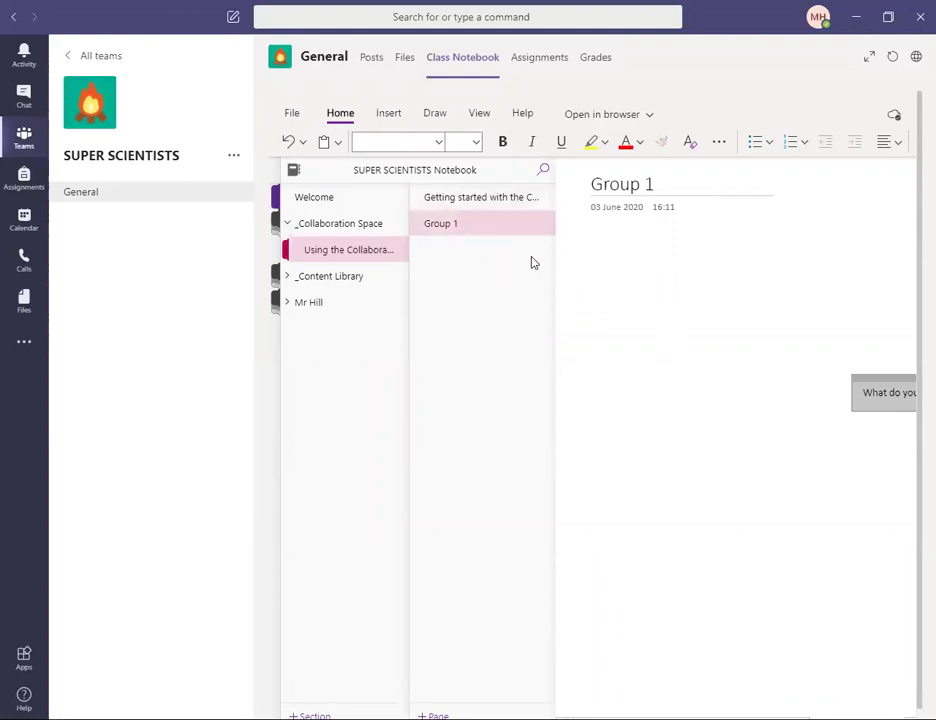
{"action": "left_click", "coordinate": [756, 403]}
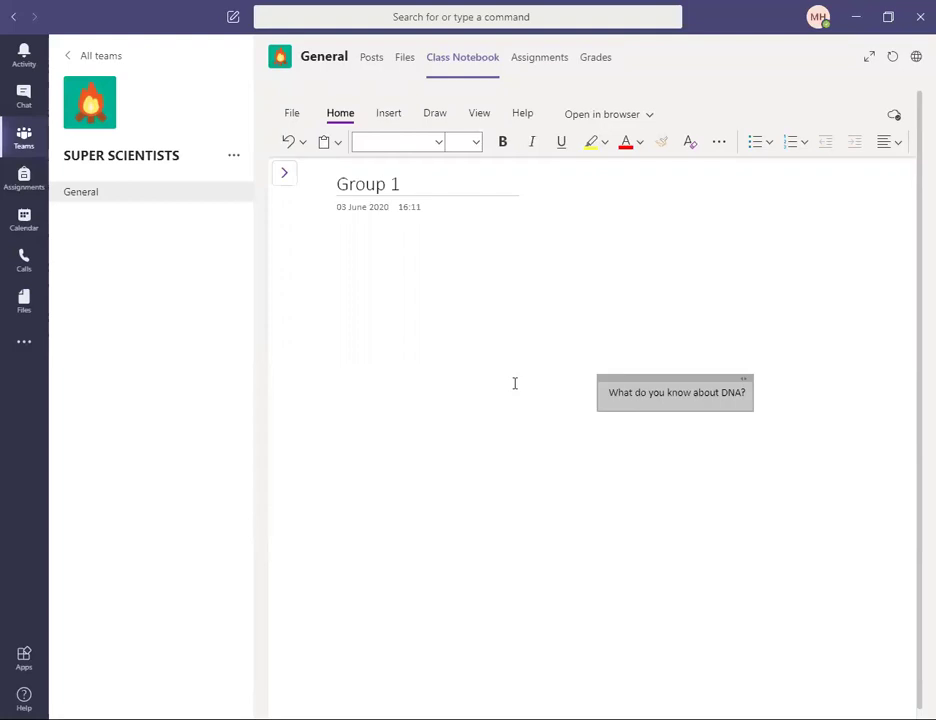
{"action": "left_click", "coordinate": [285, 180]}
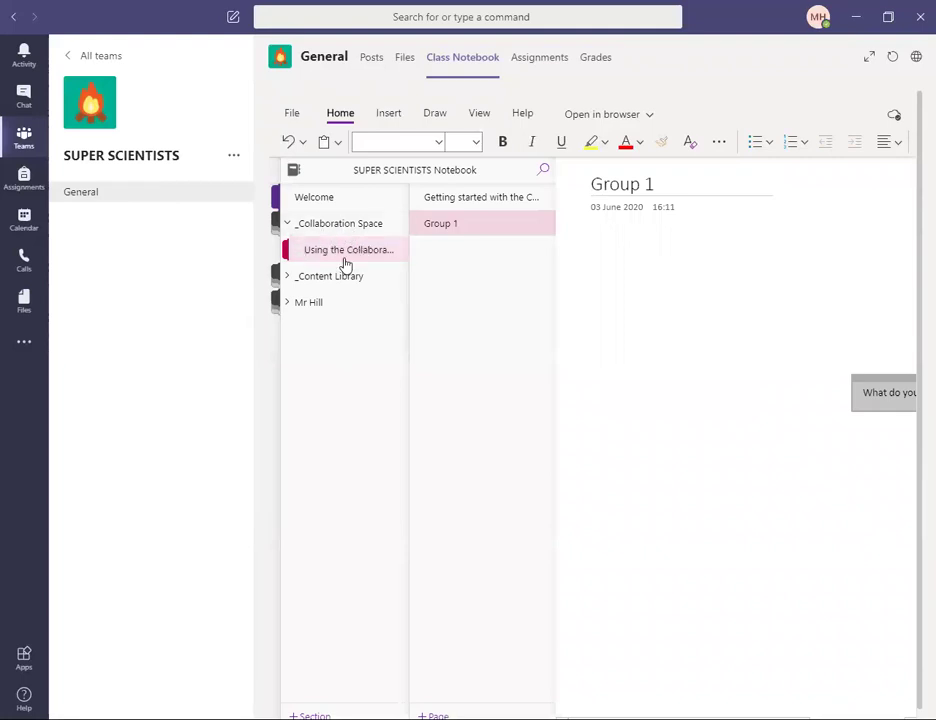
{"action": "left_click", "coordinate": [296, 229]}
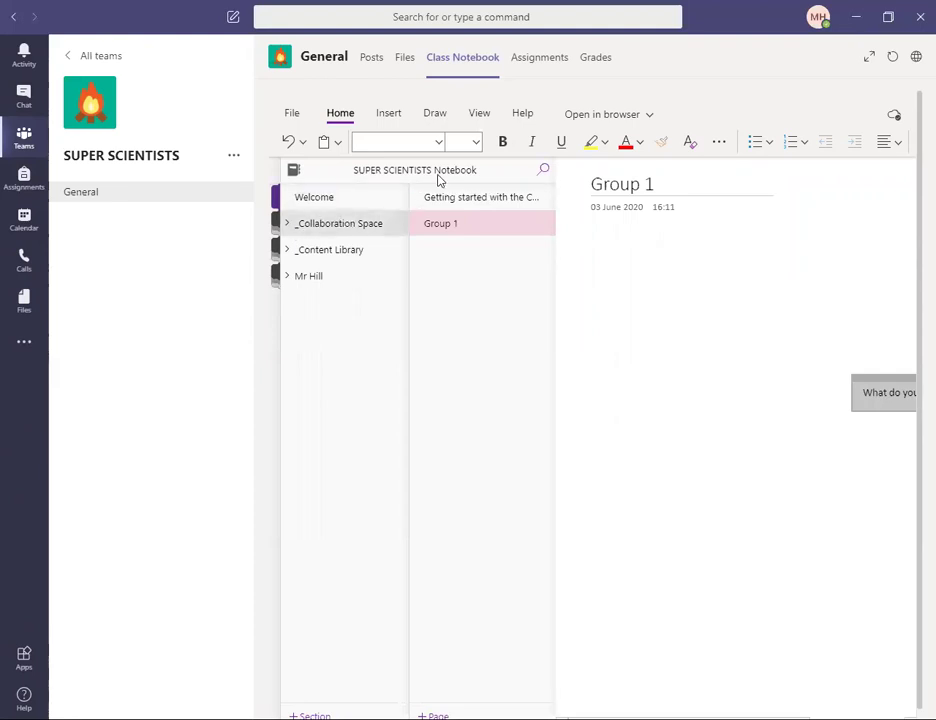
- View the details of the completed DNA Structure and Replication assignment and the assigned Complete task A Distribution, returning to the assignment list
{"action": "left_click", "coordinate": [553, 71]}
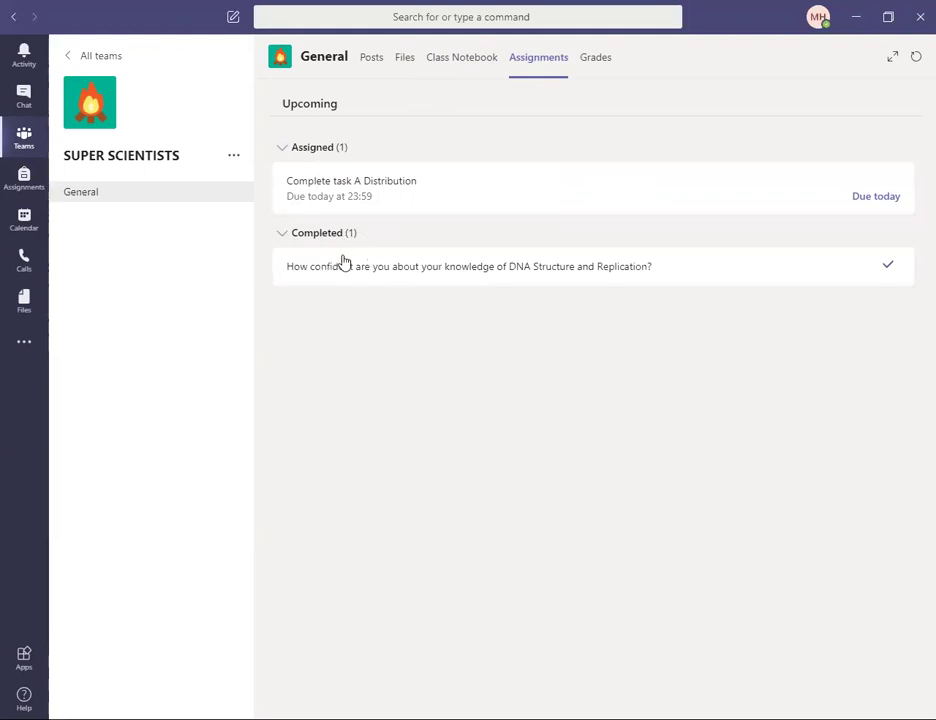
{"action": "left_click", "coordinate": [365, 268]}
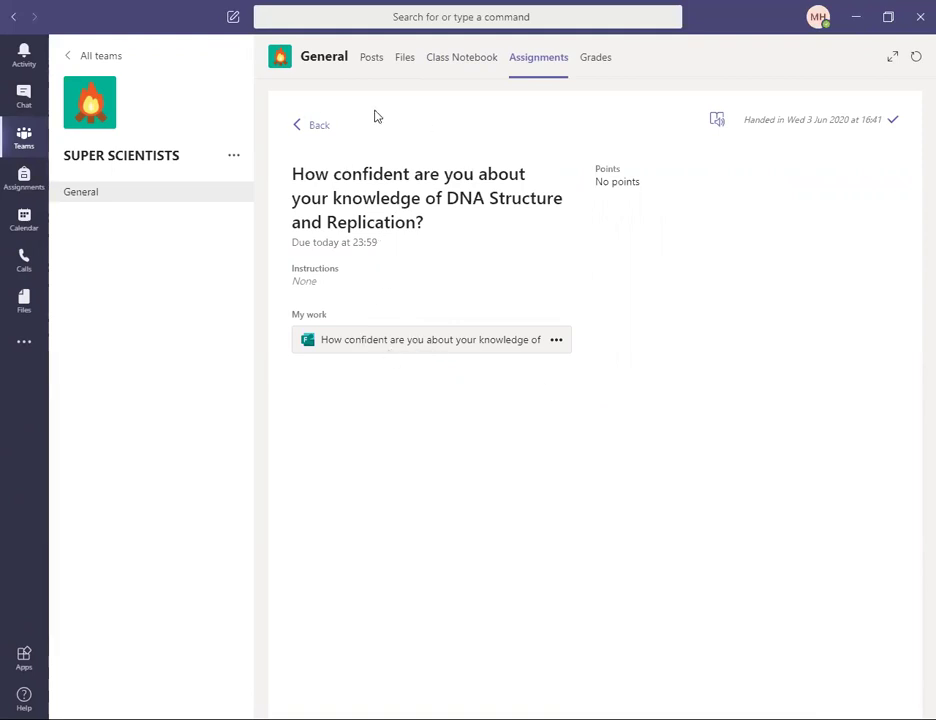
{"action": "left_click", "coordinate": [316, 129]}
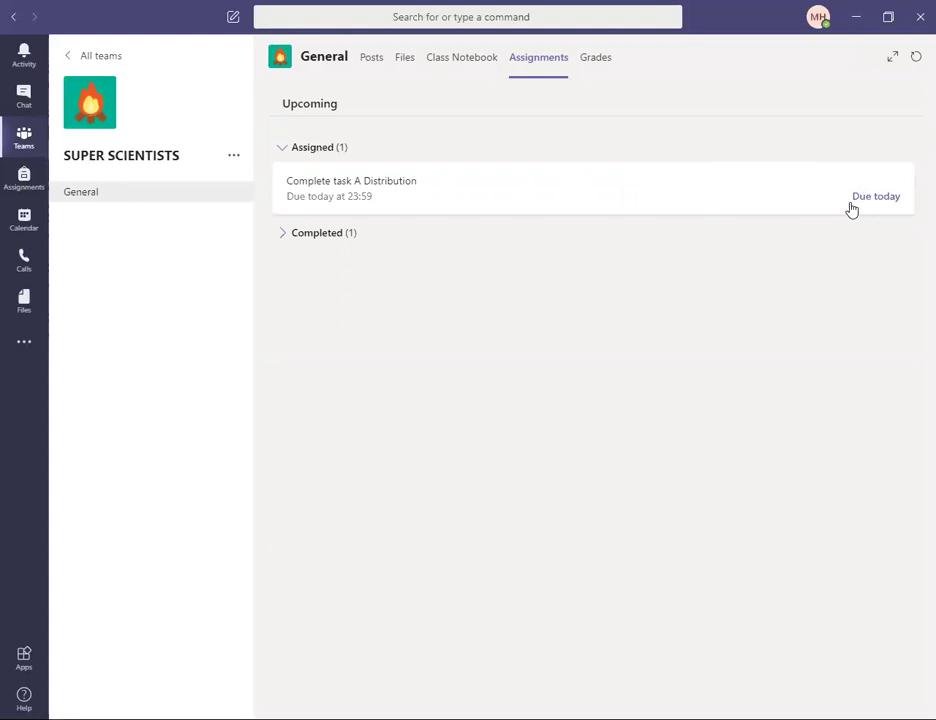
{"action": "left_click", "coordinate": [468, 198]}
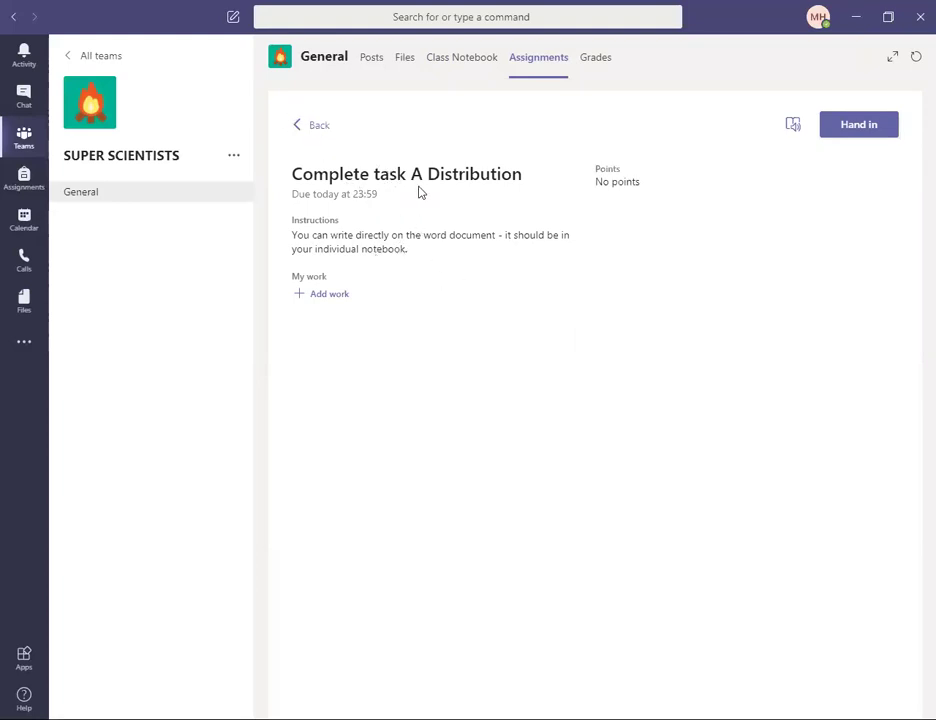
{"action": "left_click", "coordinate": [321, 130]}
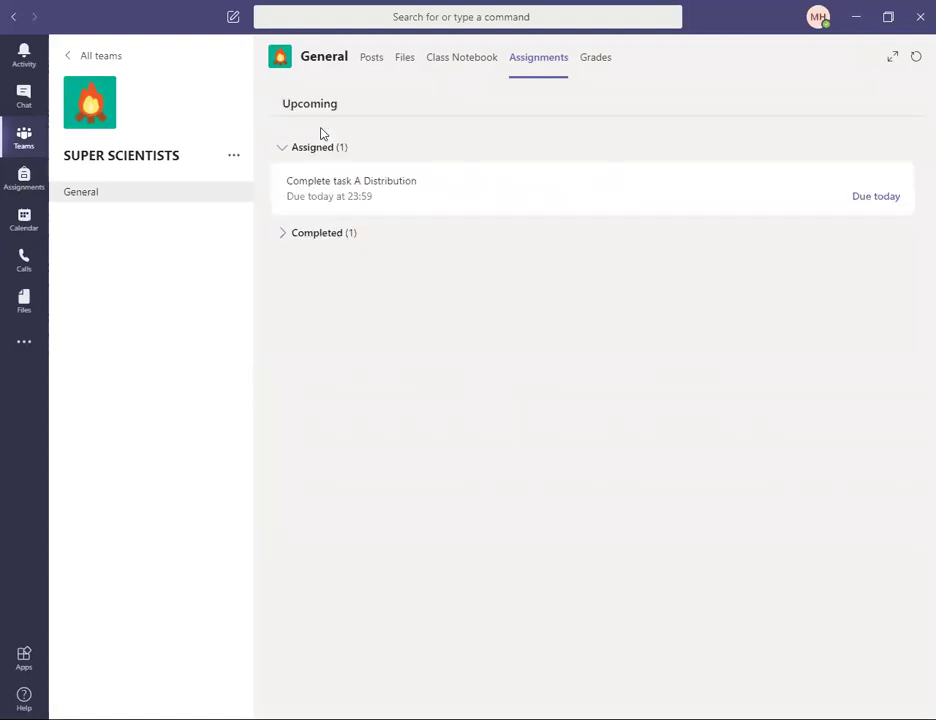
- Open the 1.Distribution Task A page in the student's Tasks section of the class notebook and go to its first questions
{"action": "left_click", "coordinate": [458, 72]}
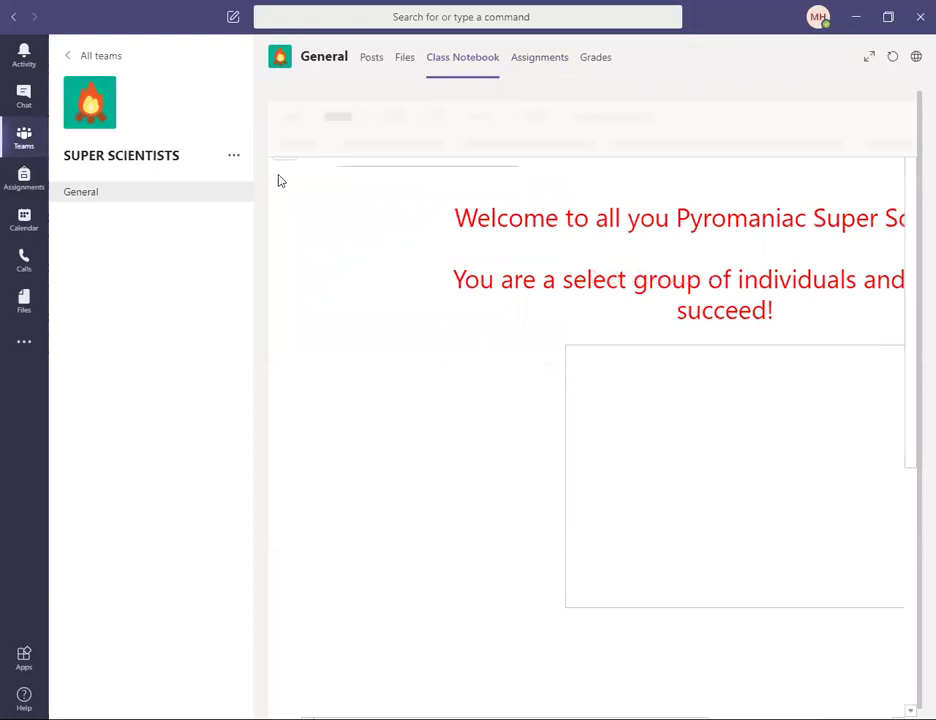
{"action": "left_click", "coordinate": [280, 155]}
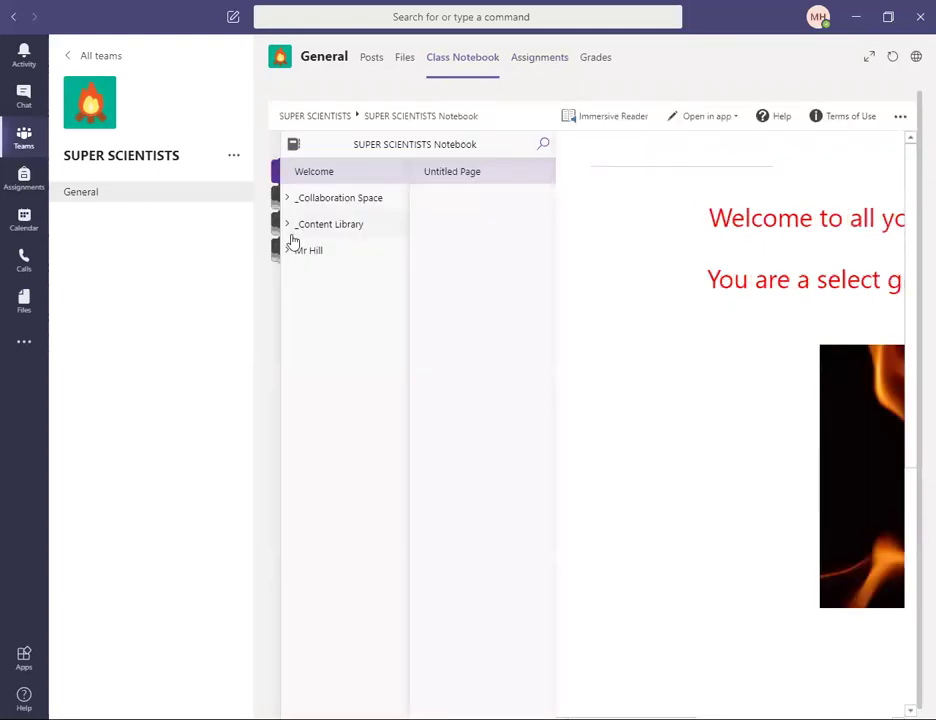
{"action": "left_click", "coordinate": [318, 358]}
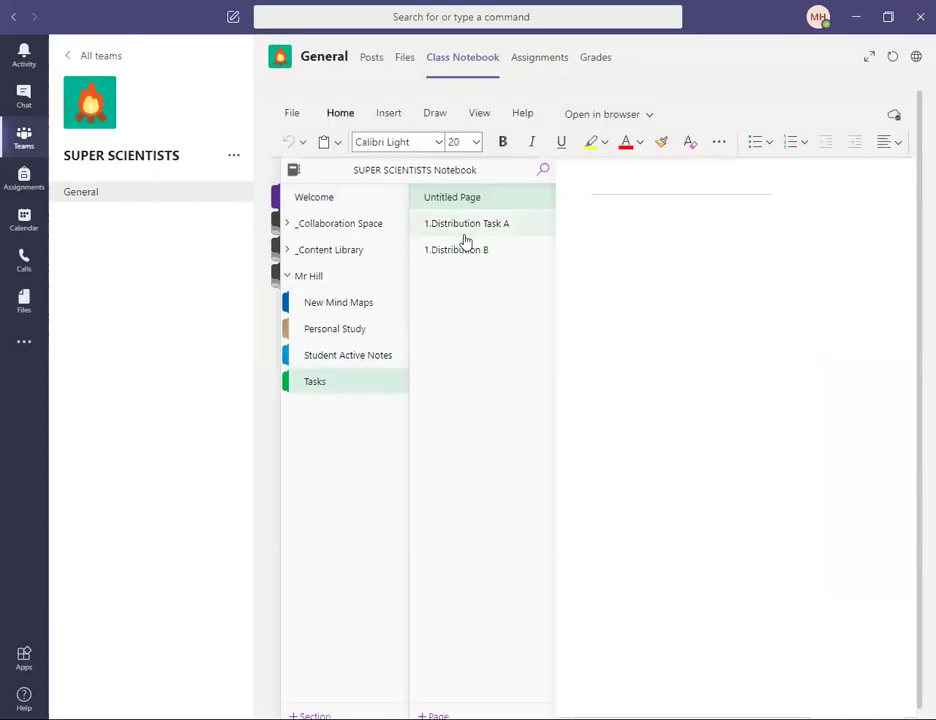
{"action": "left_click", "coordinate": [465, 240]}
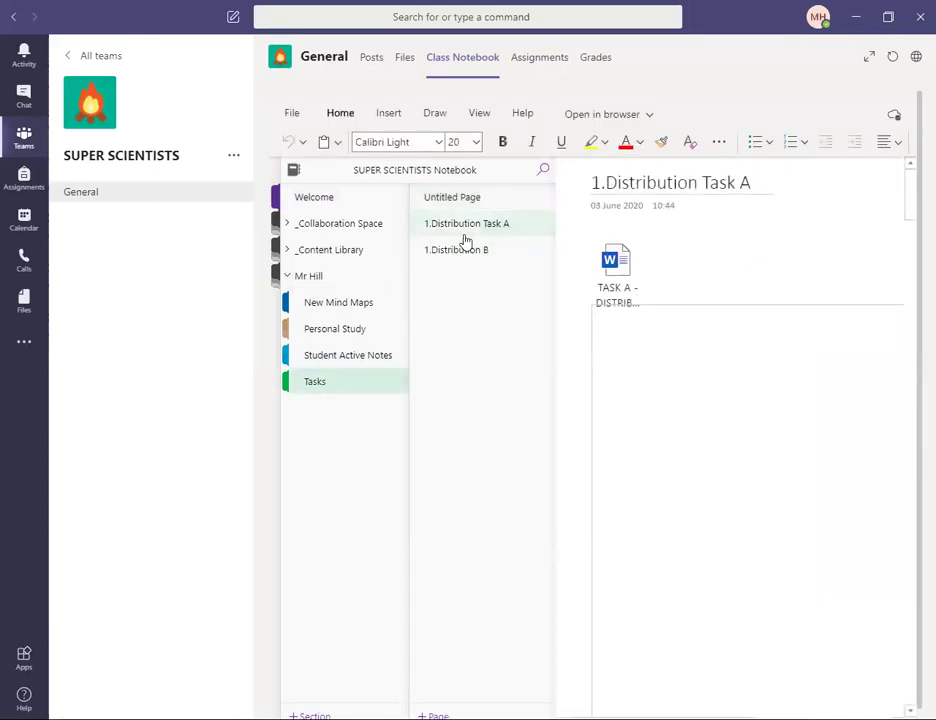
{"action": "left_click", "coordinate": [715, 280]}
{"action": "scroll", "coordinate": [692, 347], "scroll_direction": "down", "scroll_amount": 5}
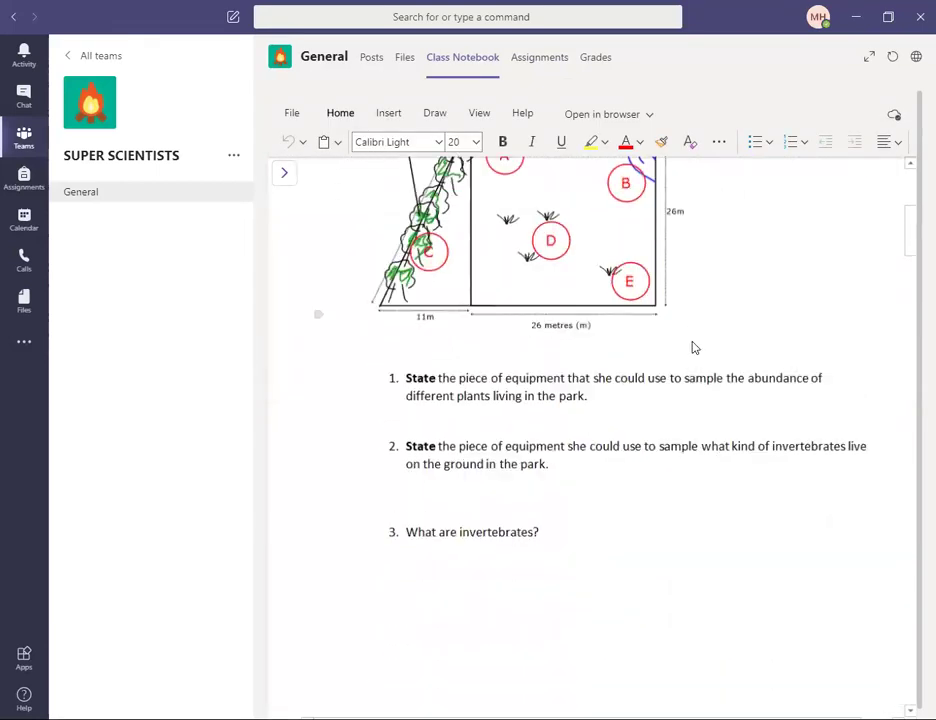
{"action": "scroll", "coordinate": [695, 347], "scroll_direction": "down", "scroll_amount": 1}
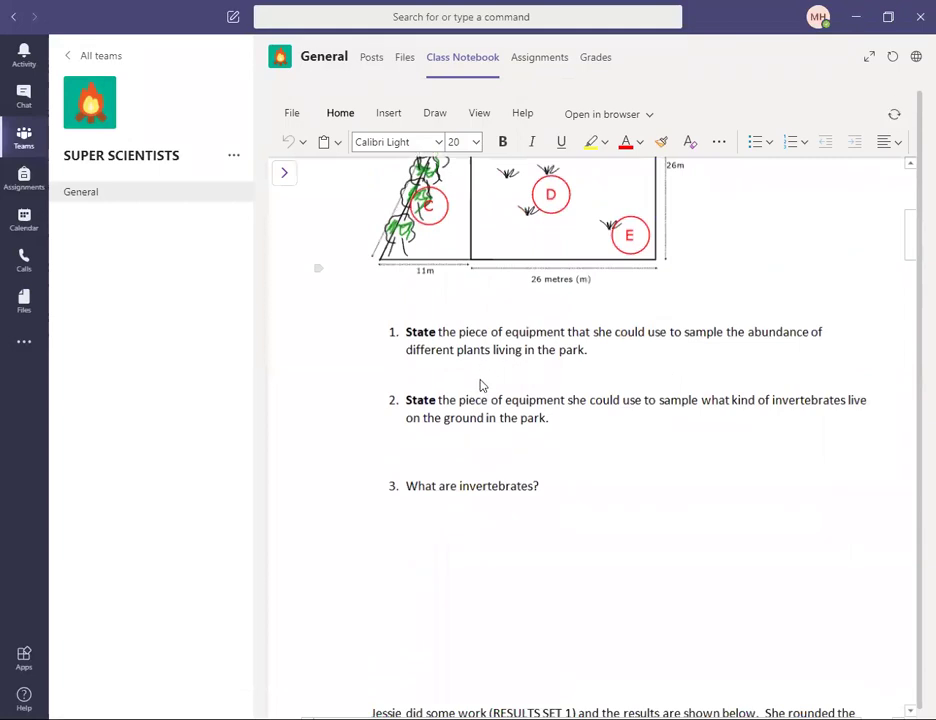
- Add the text "Write the answer" beneath question 1 of the Distribution Task A page, and show the notebook's section list
{"action": "left_click", "coordinate": [480, 383]}
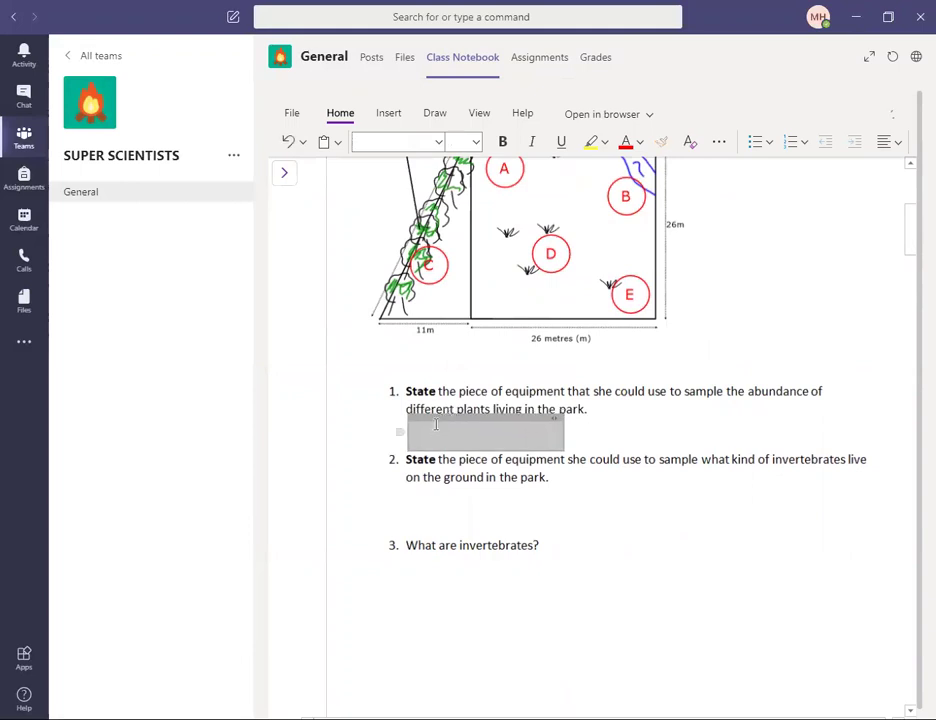
{"action": "type", "text": "Wr"}
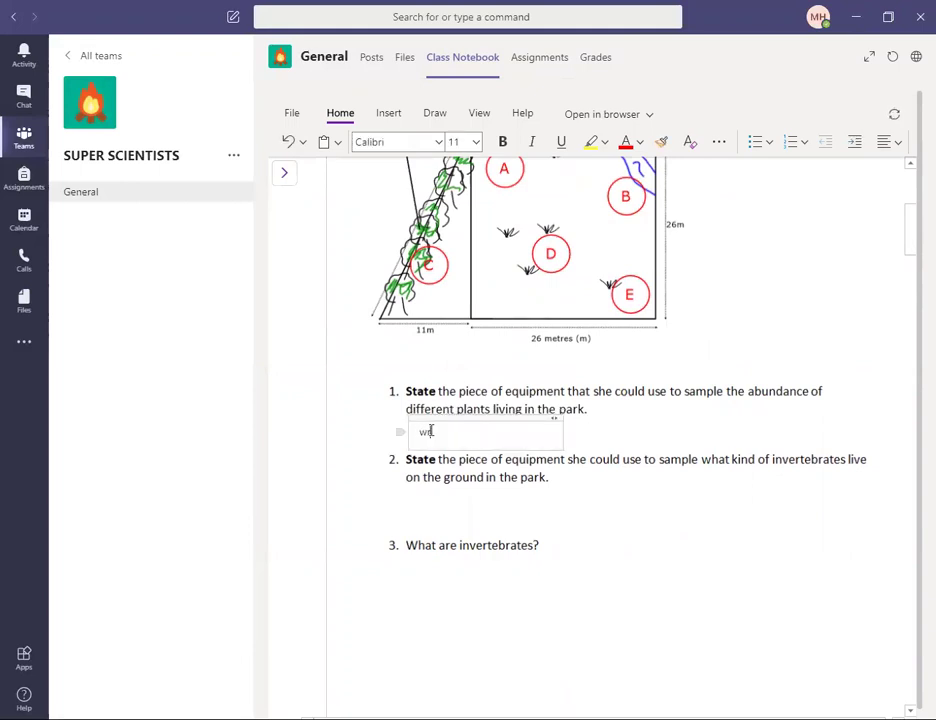
{"action": "type", "text": "ite the answer"}
{"action": "left_click", "coordinate": [452, 255]}
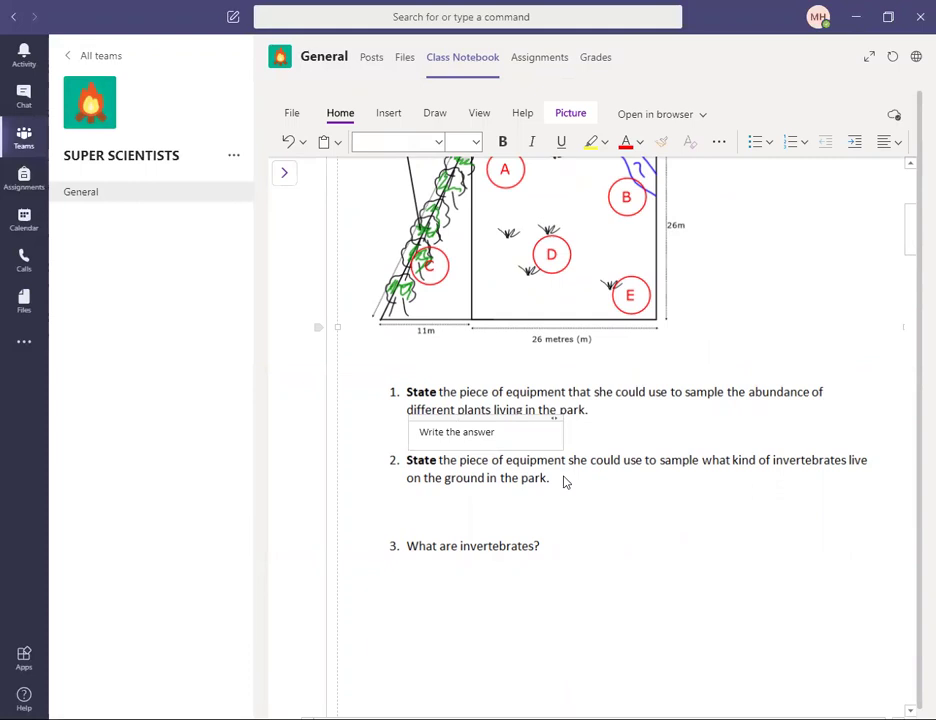
{"action": "left_click", "coordinate": [284, 177]}
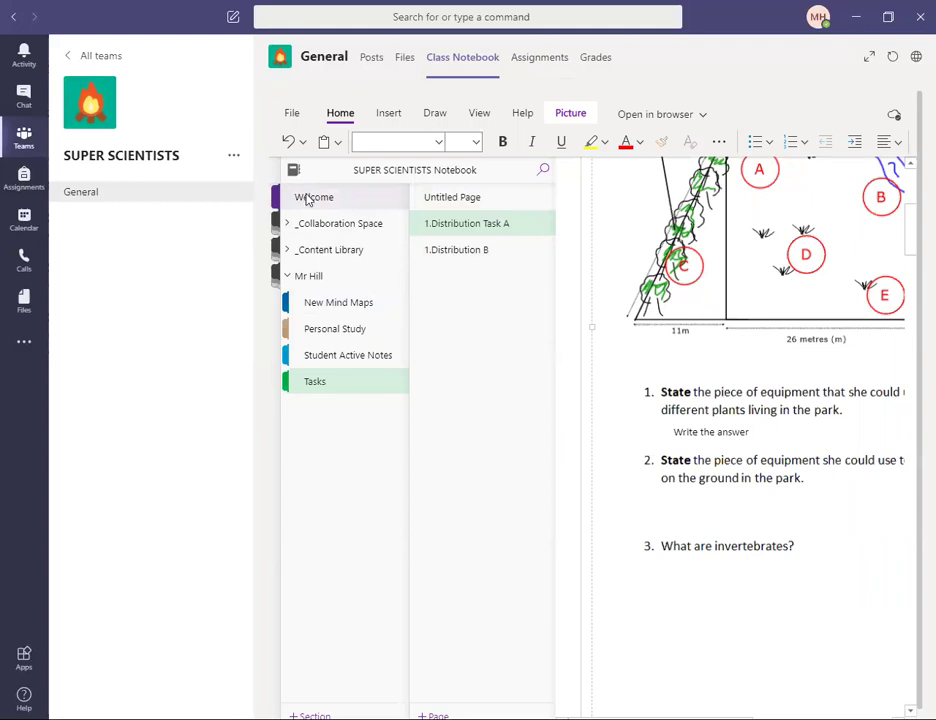
- Open the Complete task A Distribution assignment, view the options for adding work from OneDrive or this device without attaching anything, and return to the assignment list
{"action": "left_click", "coordinate": [521, 68]}
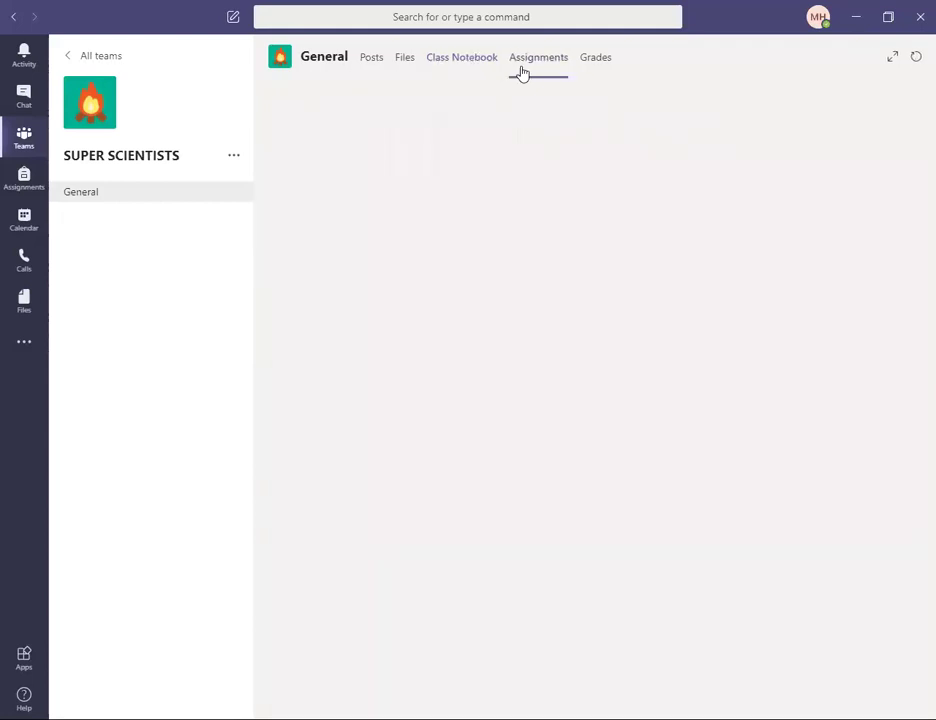
{"action": "left_click", "coordinate": [464, 193]}
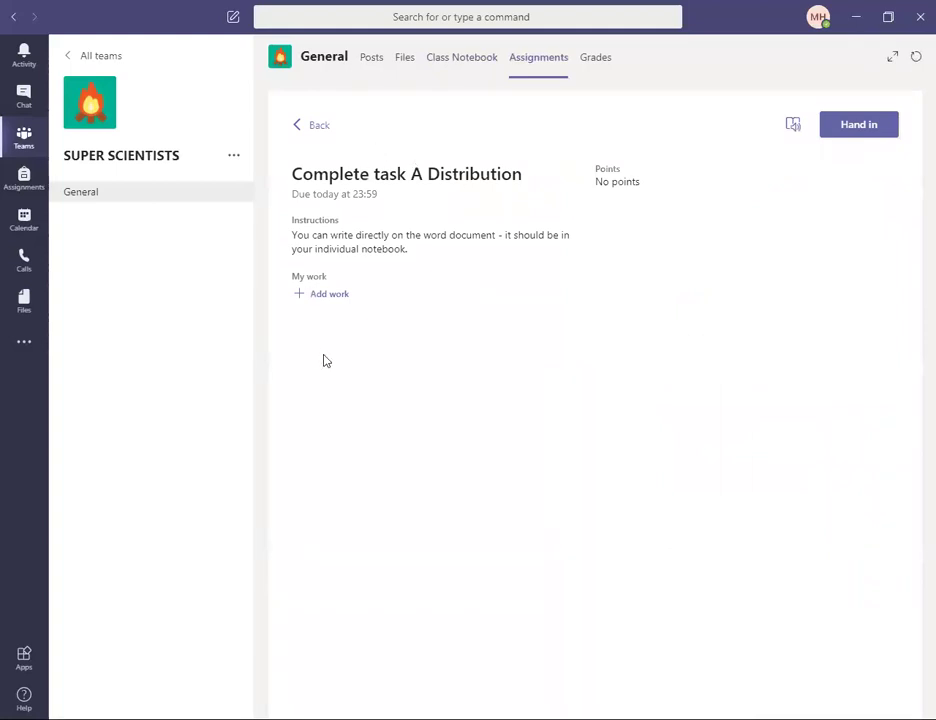
{"action": "left_click", "coordinate": [327, 297]}
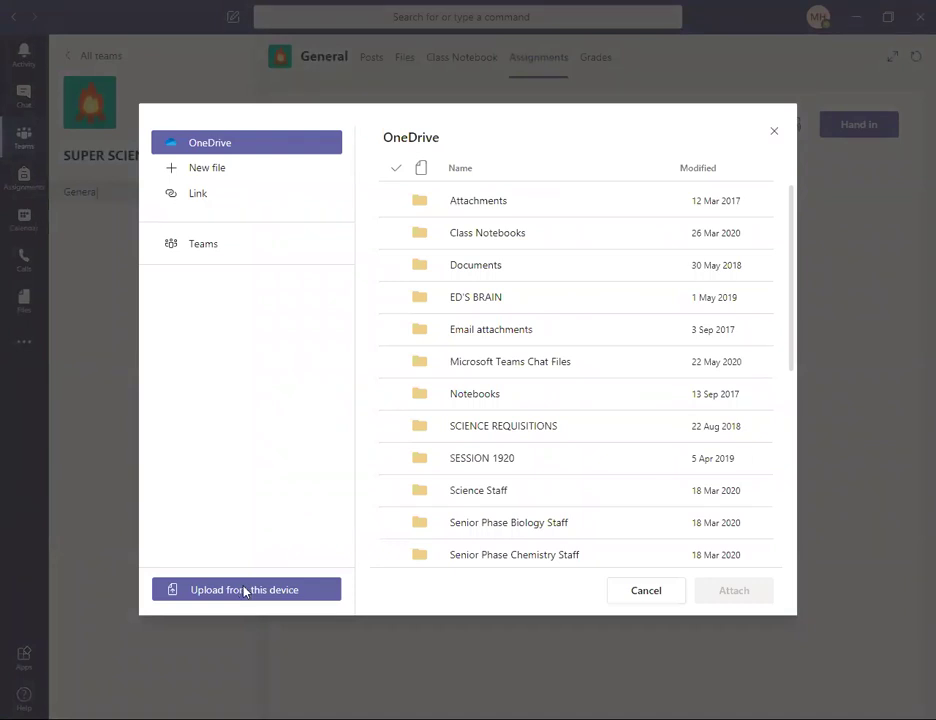
{"action": "left_click", "coordinate": [245, 591]}
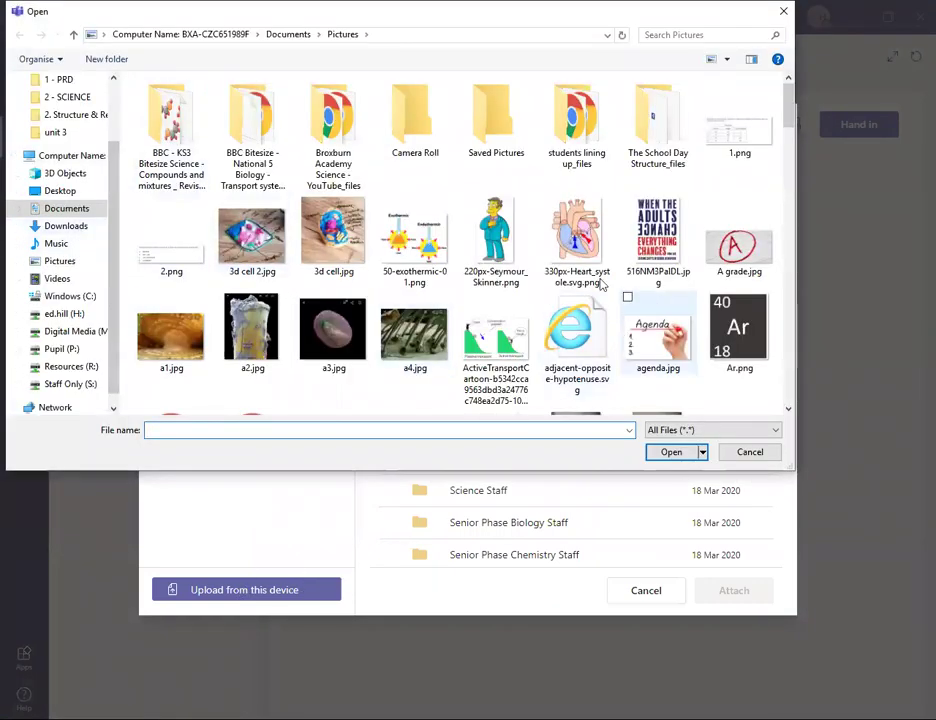
{"action": "key", "text": "Escape"}
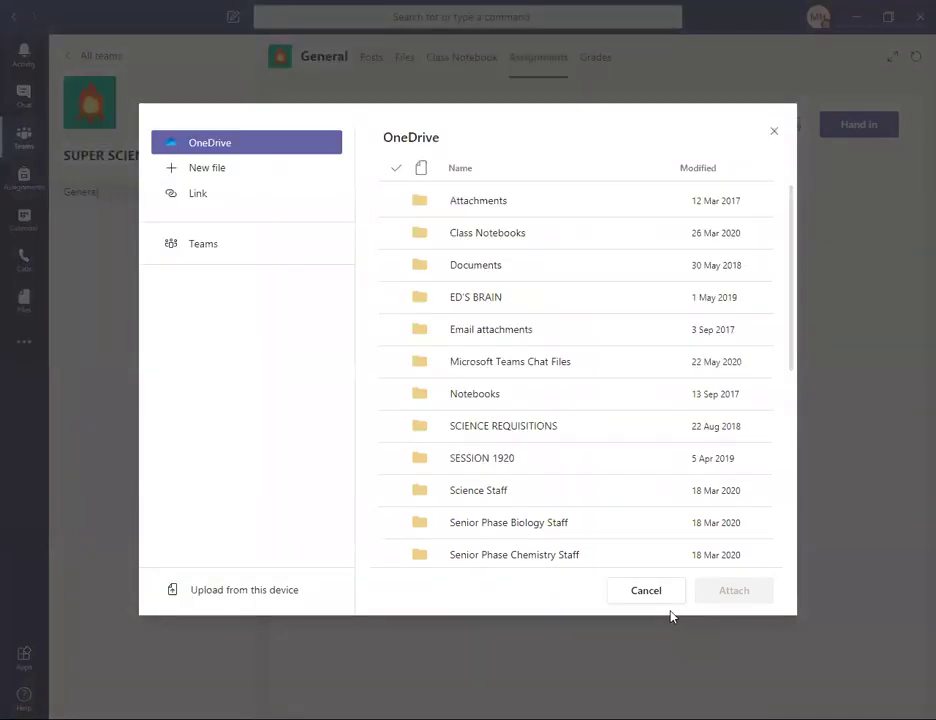
{"action": "left_click", "coordinate": [658, 598]}
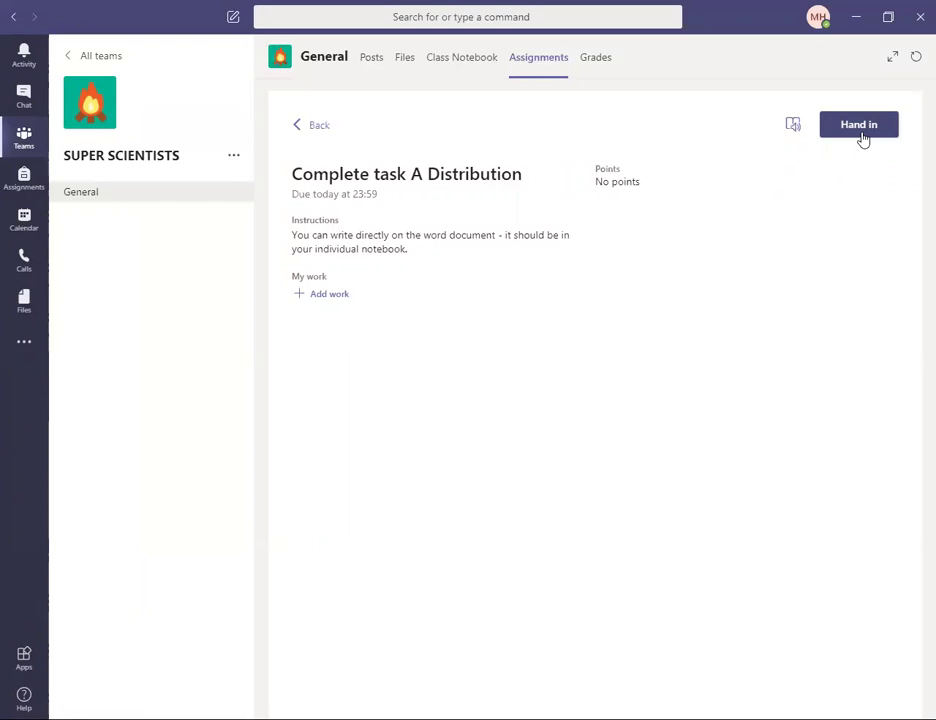
{"action": "left_click", "coordinate": [321, 127]}
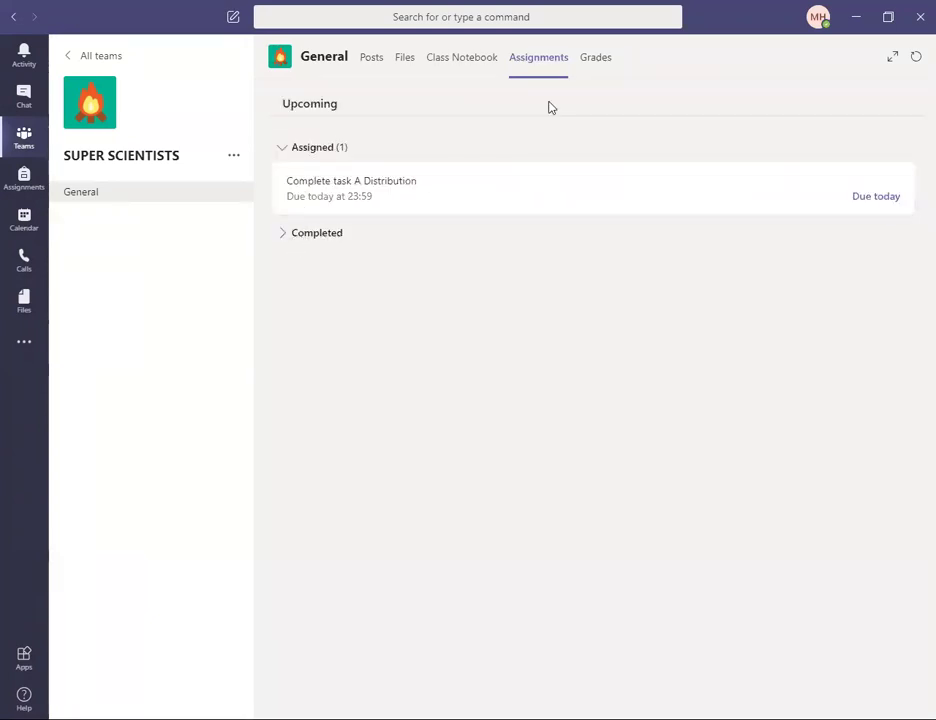
- Look at the grades and the channel's posts, select the unsent draft message, and view the Complete task A Distribution assignment from its post
{"action": "left_click", "coordinate": [596, 69]}
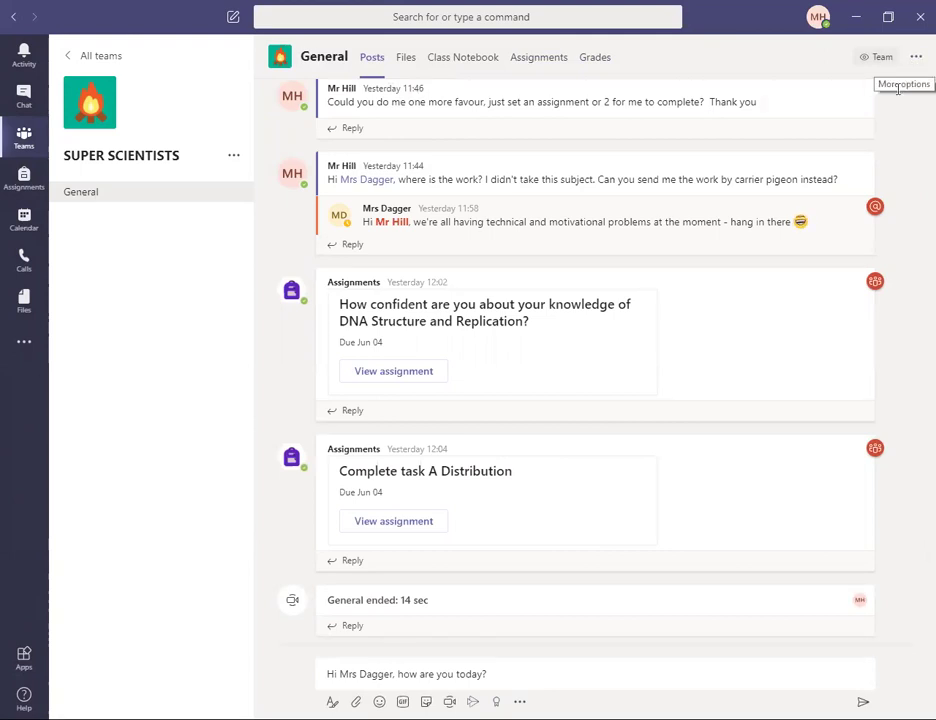
{"action": "left_click_drag", "start_coordinate": [488, 674], "coordinate": [320, 666]}
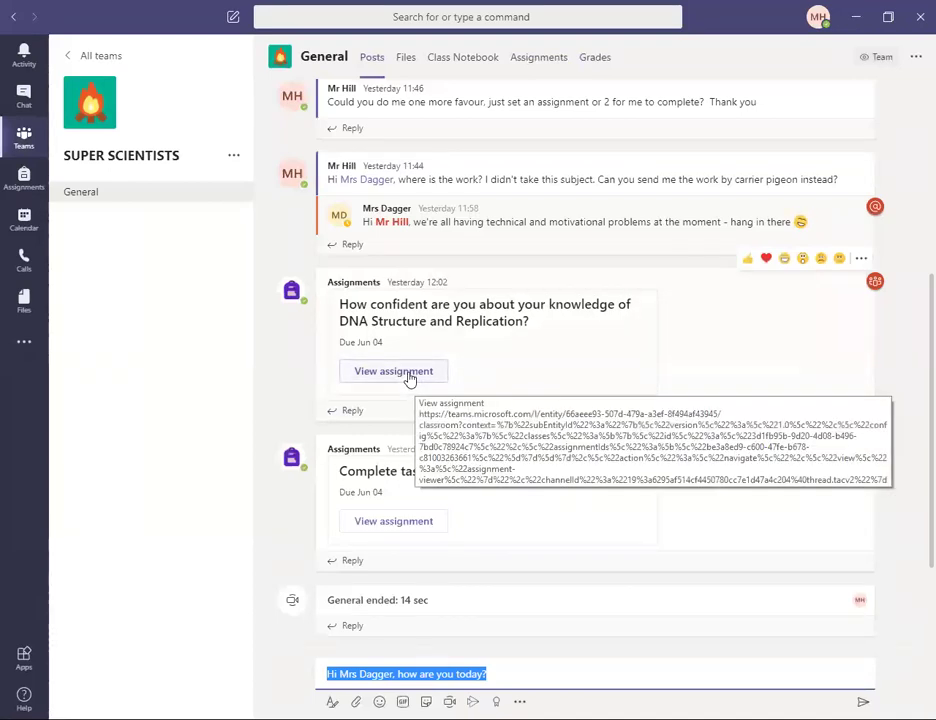
{"action": "left_click", "coordinate": [413, 524]}
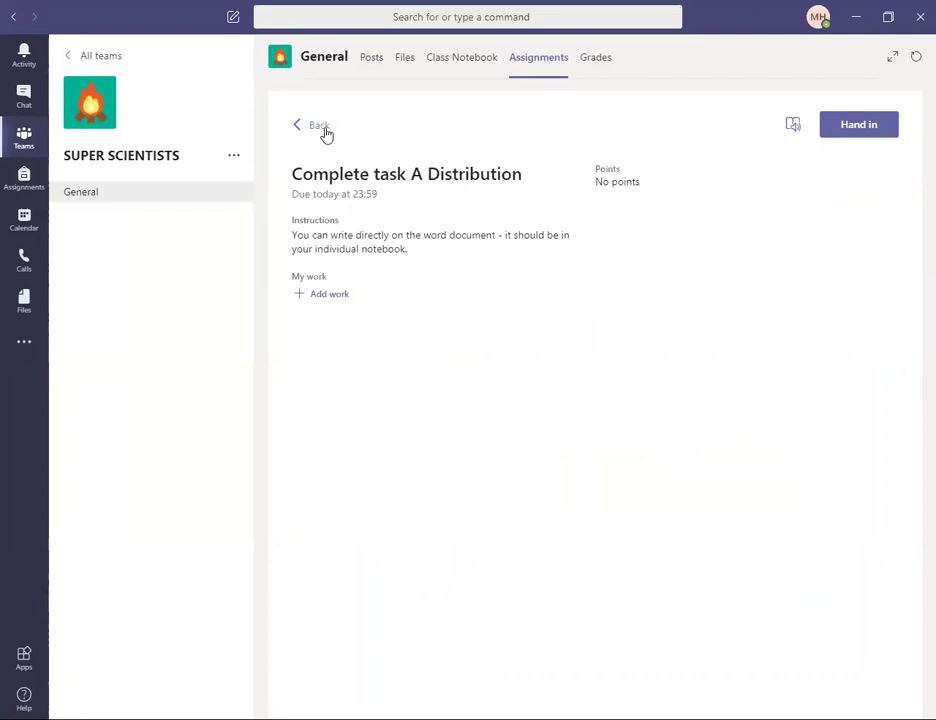
- Open the Class Materials folder in the General channel's files
{"action": "left_click", "coordinate": [401, 72]}
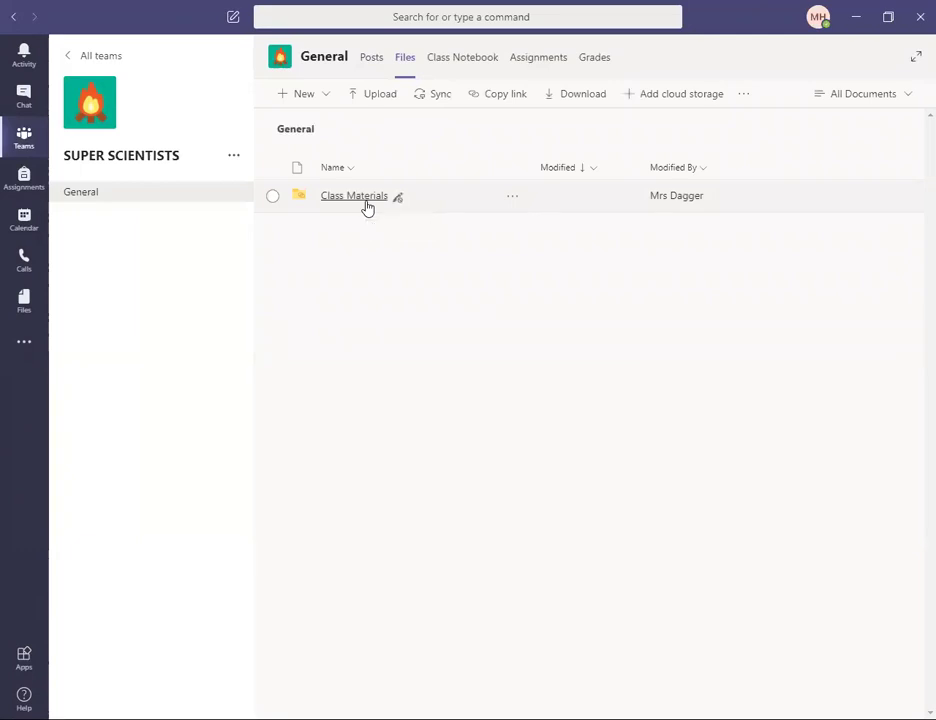
{"action": "left_click", "coordinate": [368, 207]}
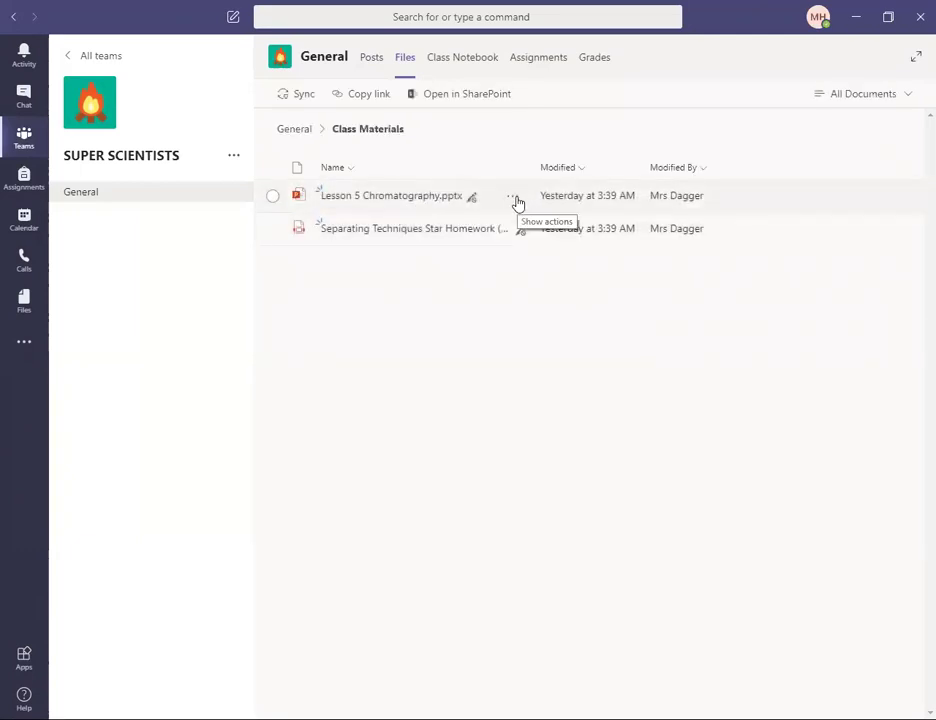
- Open the class notebook and expand the student's own section group, the Content Library and the Collaboration Space
{"action": "left_click", "coordinate": [457, 62]}
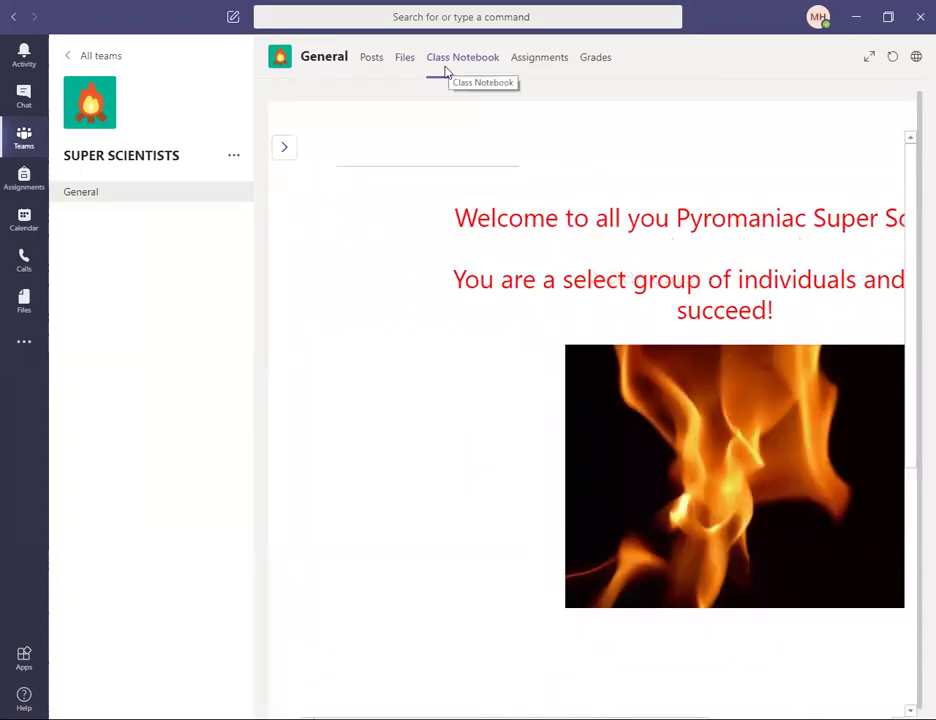
{"action": "left_click", "coordinate": [287, 156]}
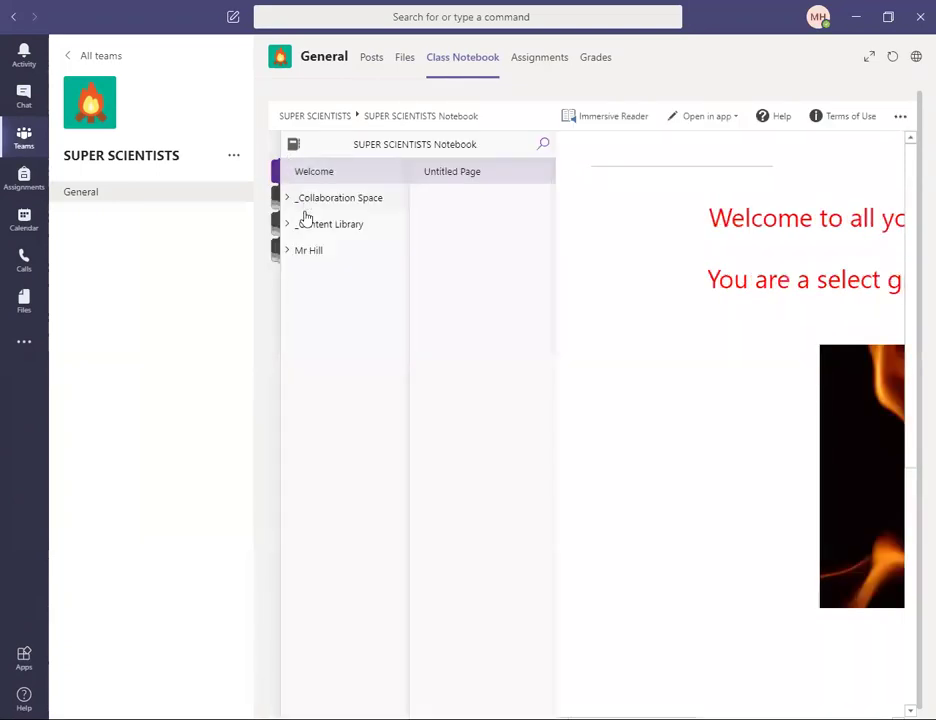
{"action": "left_click", "coordinate": [289, 257]}
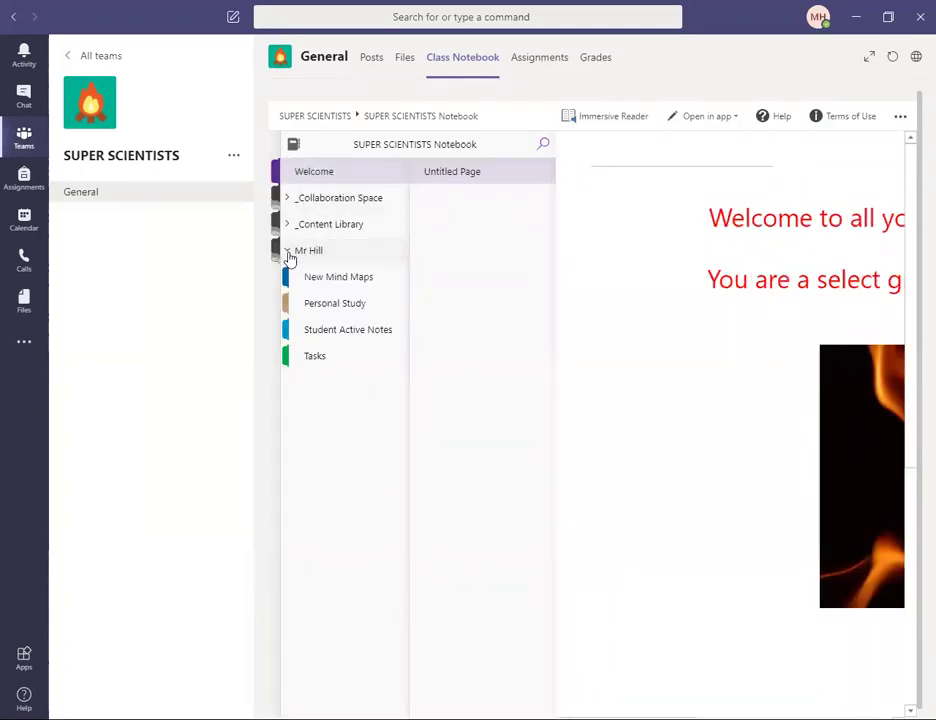
{"action": "left_click", "coordinate": [288, 228]}
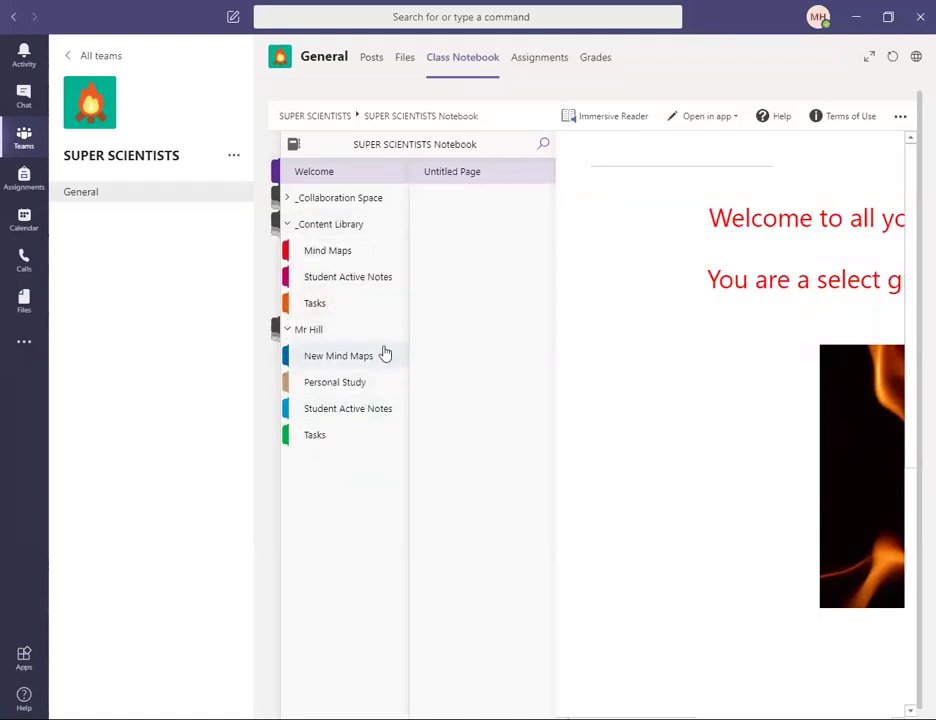
{"action": "left_click", "coordinate": [293, 200]}
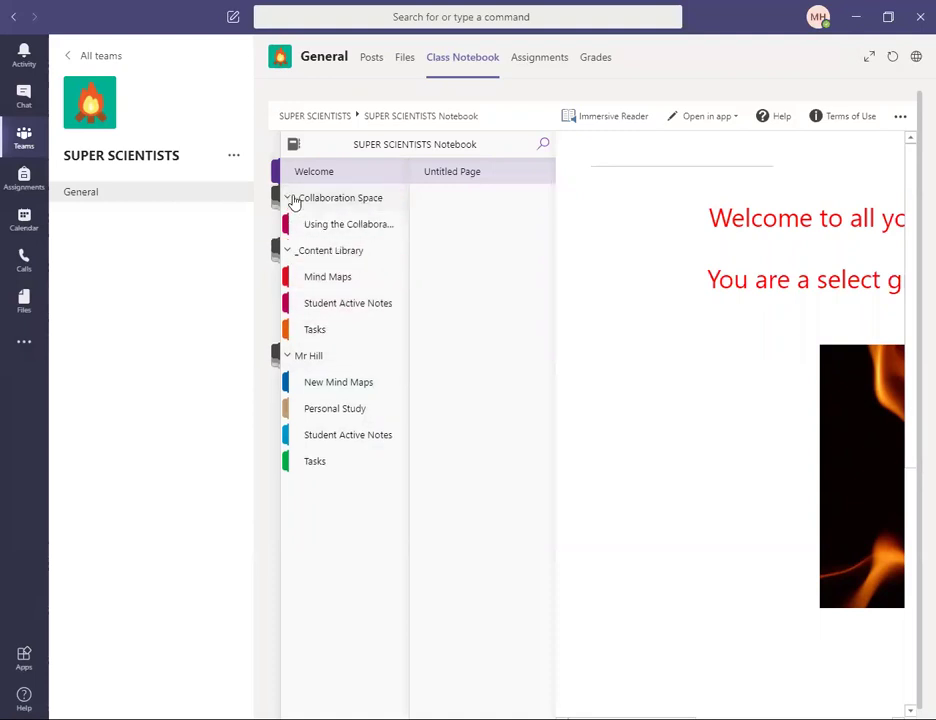
- Expand the completed work in the assignment list and open the class grades
{"action": "left_click", "coordinate": [536, 68]}
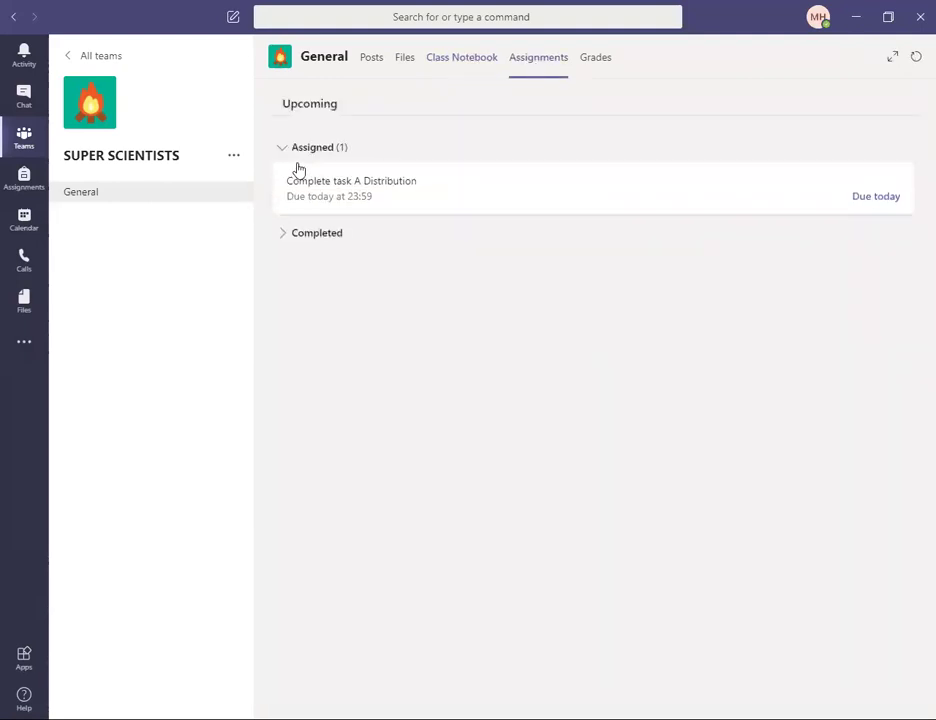
{"action": "left_click", "coordinate": [283, 234]}
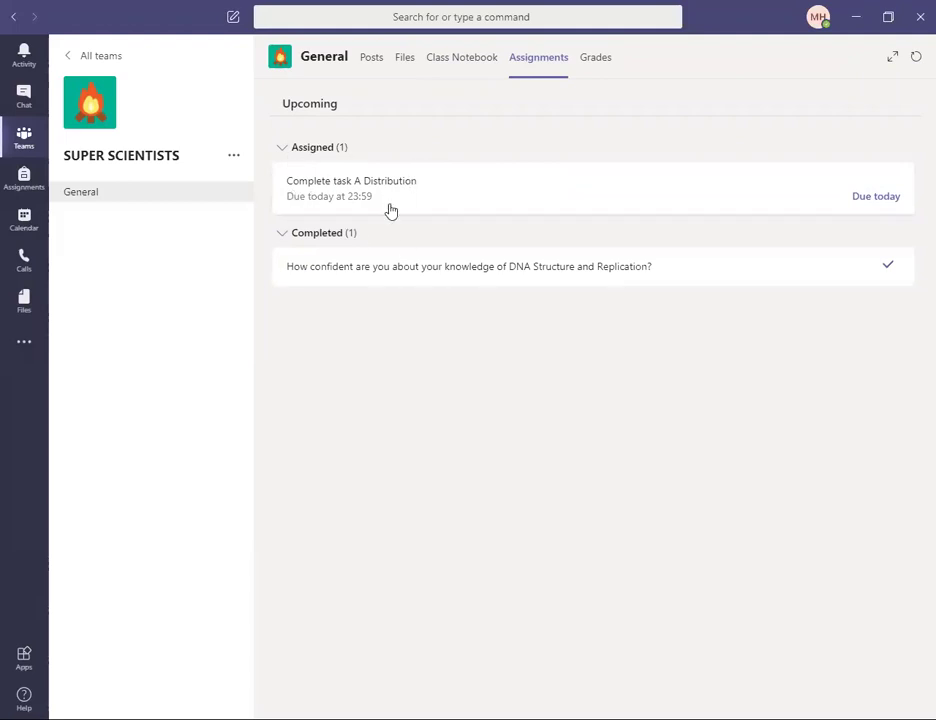
{"action": "left_click", "coordinate": [591, 60]}
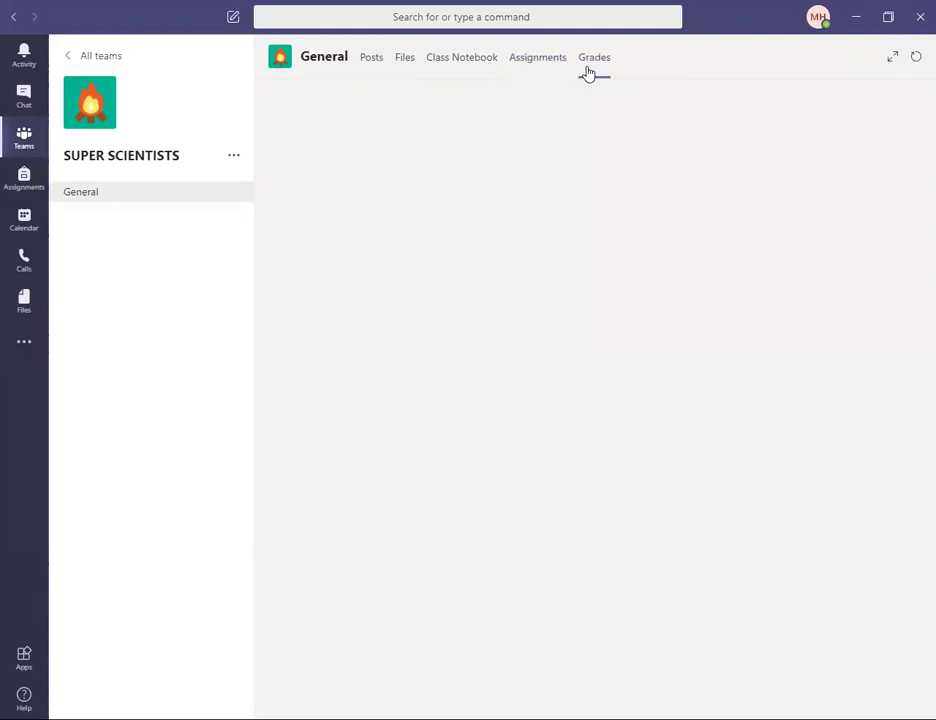